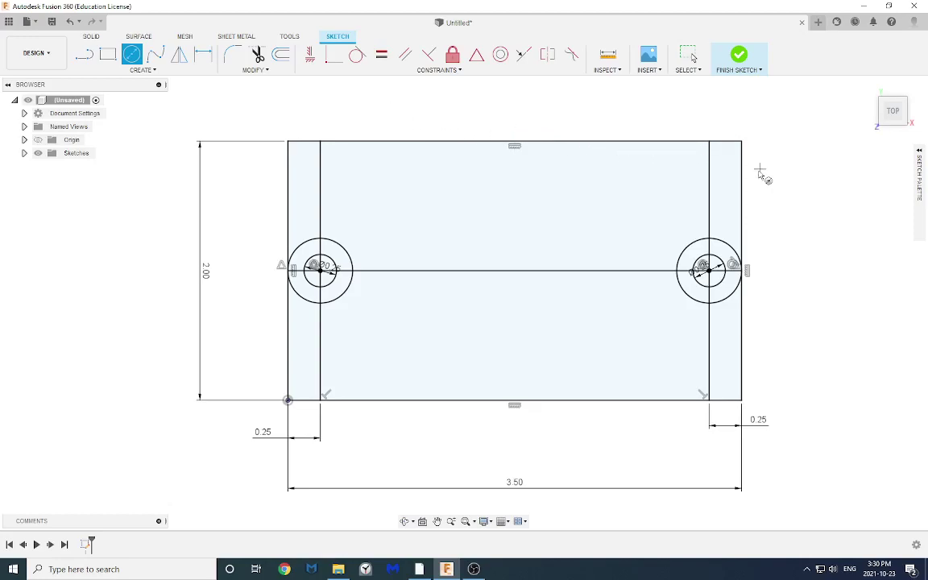
# Delete the horizontal centre line and both inner vertical lines along with their 0.25 dimensions.
pyautogui.press('Escape')
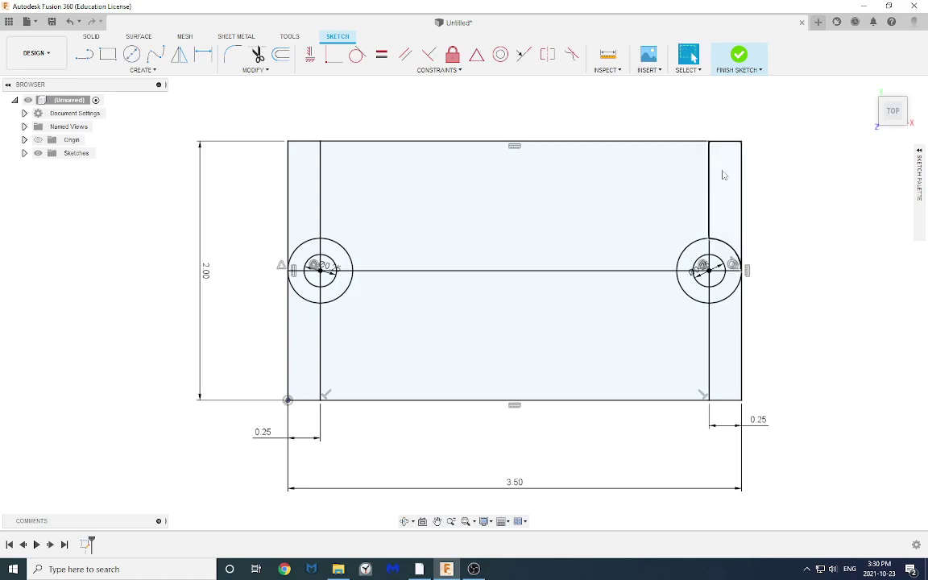
pyautogui.click(617, 271)
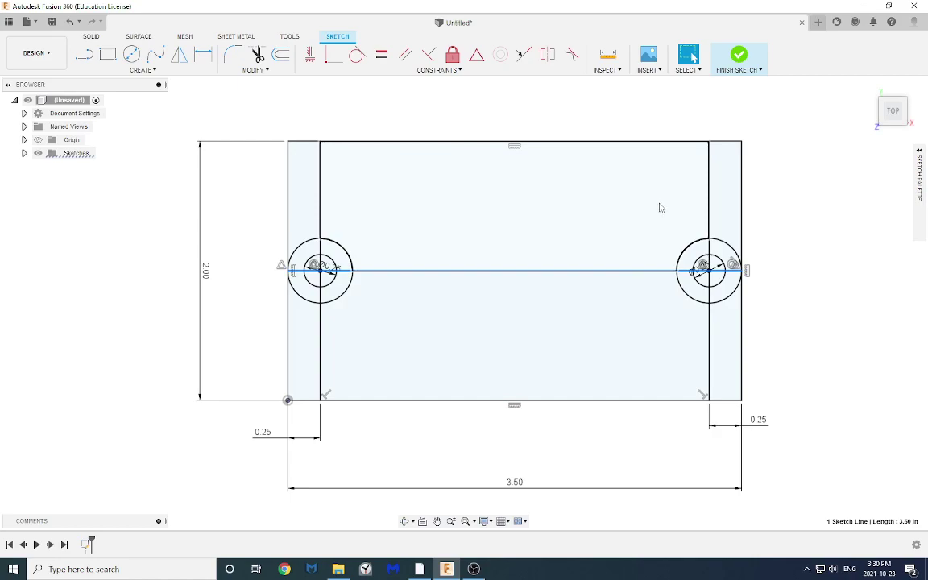
pyautogui.press('Delete')
pyautogui.click(714, 196)
pyautogui.press('Delete')
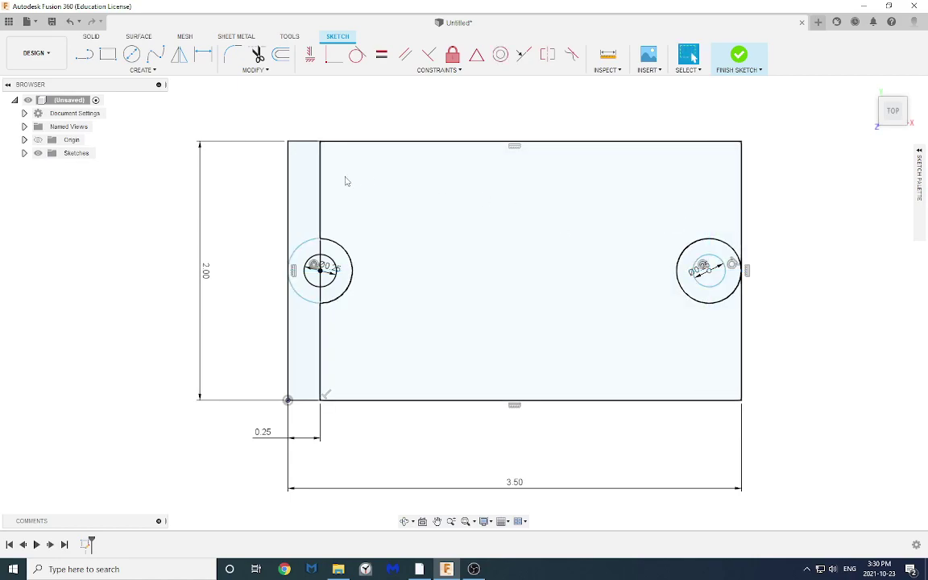
pyautogui.click(321, 196)
pyautogui.press('Delete')
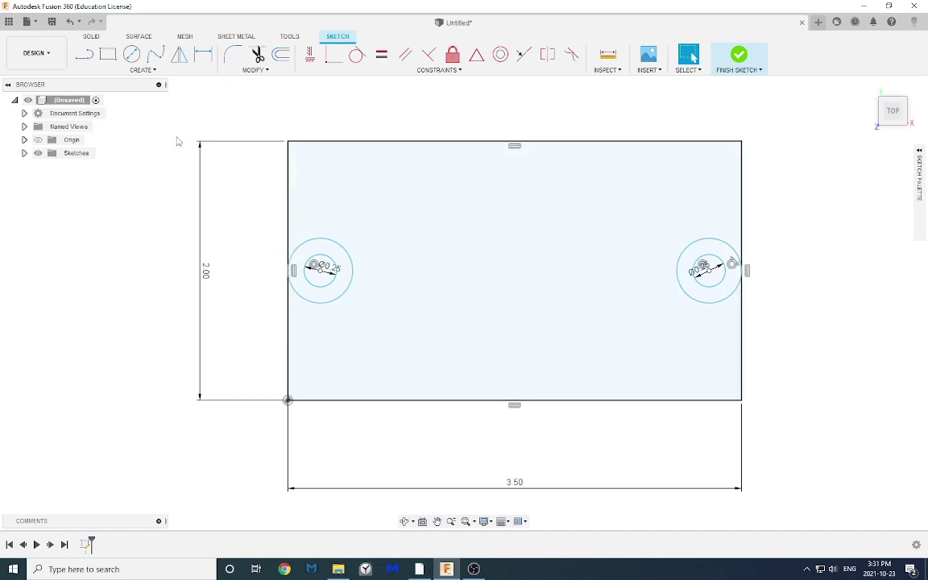
# Upload fox logo.png from the Desktop into the project via the Data Panel.
pyautogui.click(8, 22)
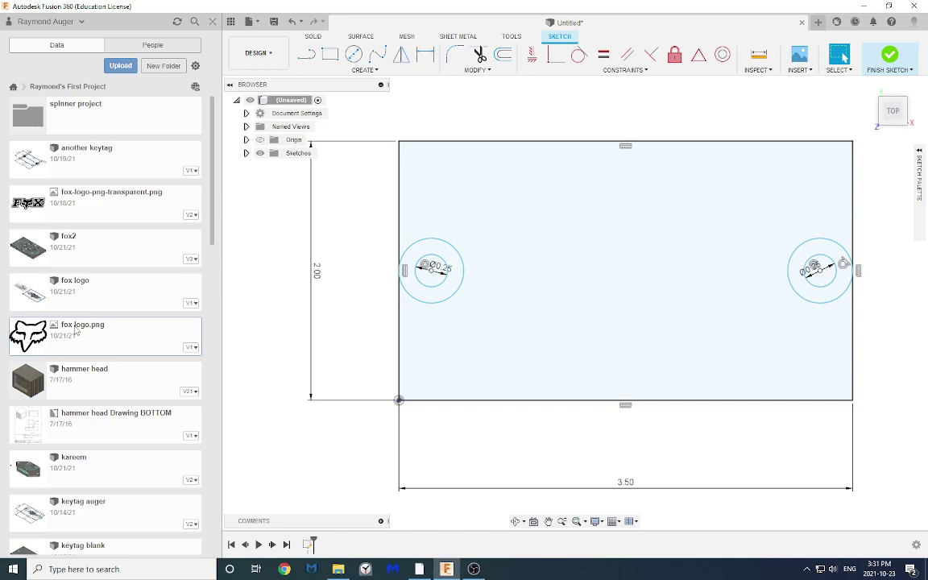
pyautogui.click(121, 66)
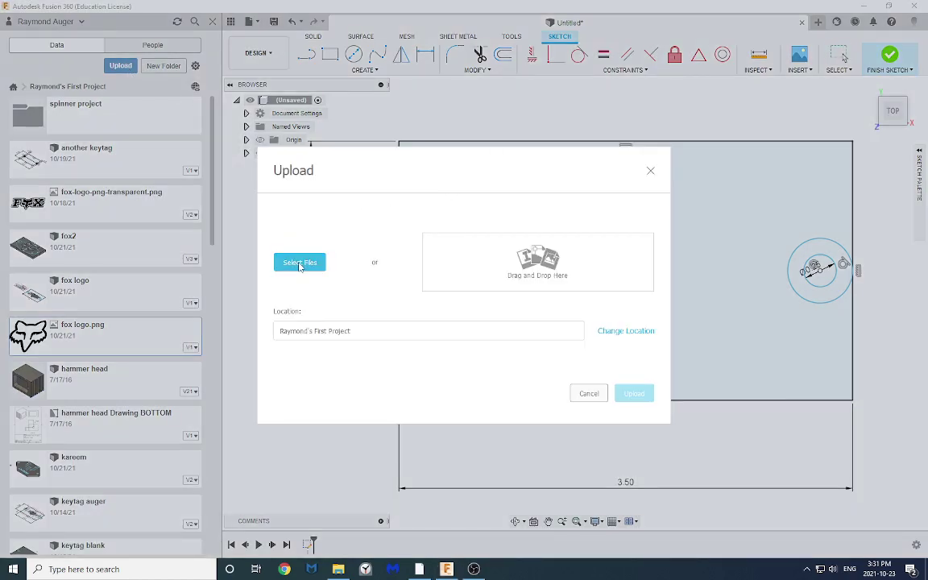
pyautogui.click(300, 264)
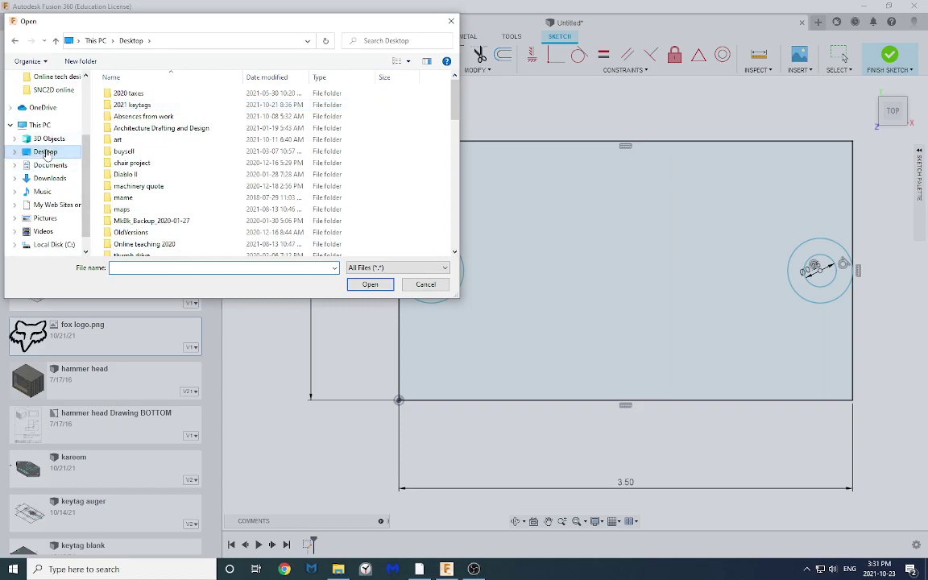
pyautogui.scroll(-5, 192, 159)
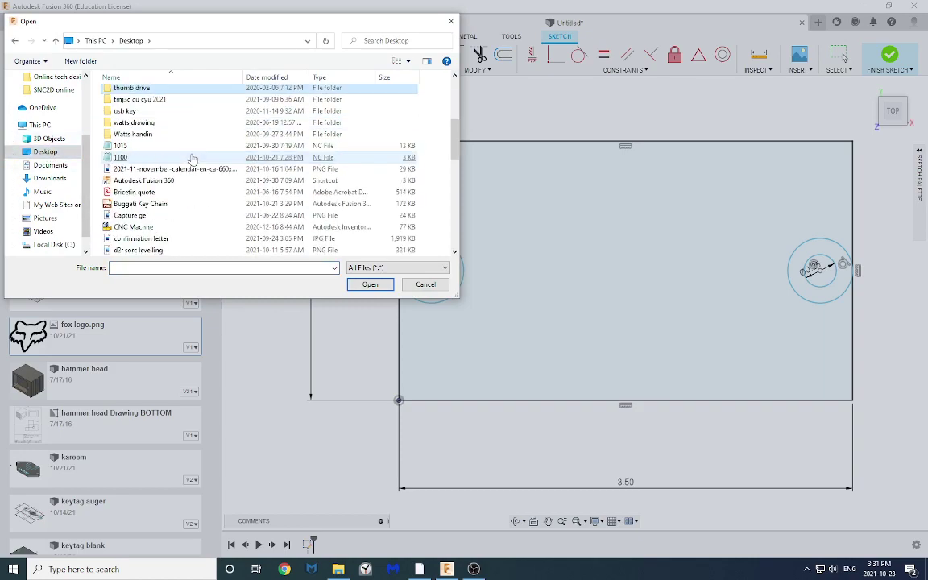
pyautogui.scroll(-2, 192, 159)
pyautogui.scroll(-8, 193, 160)
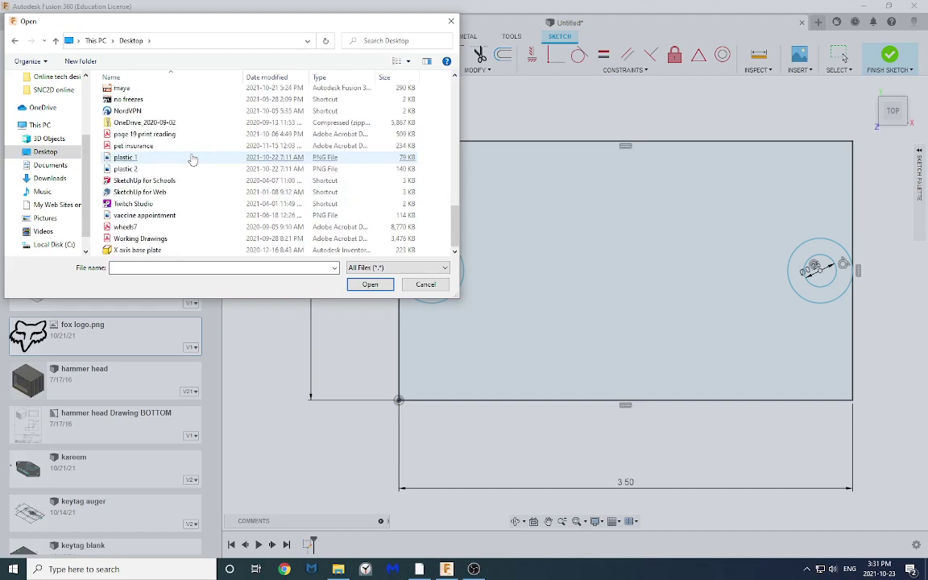
pyautogui.scroll(5, 193, 159)
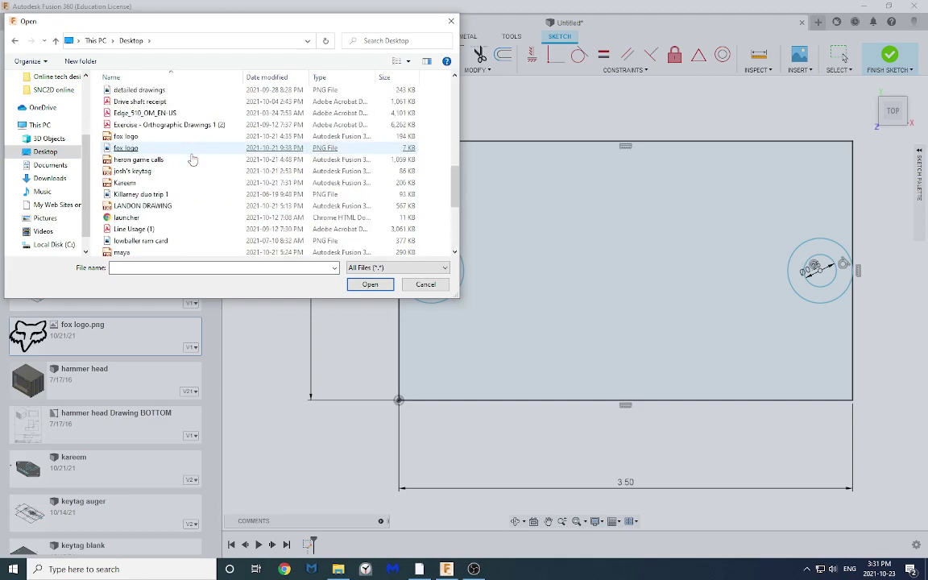
pyautogui.doubleClick(121, 147)
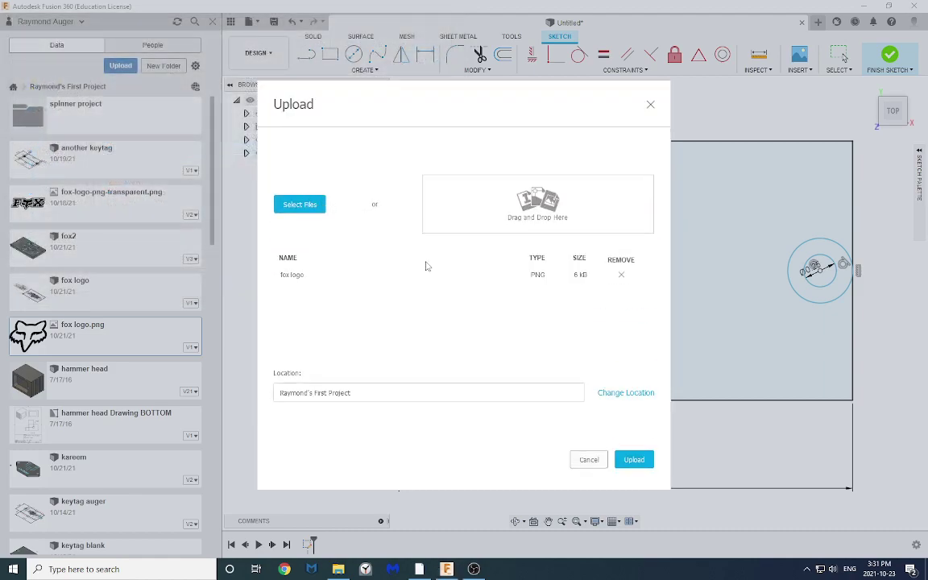
pyautogui.click(634, 459)
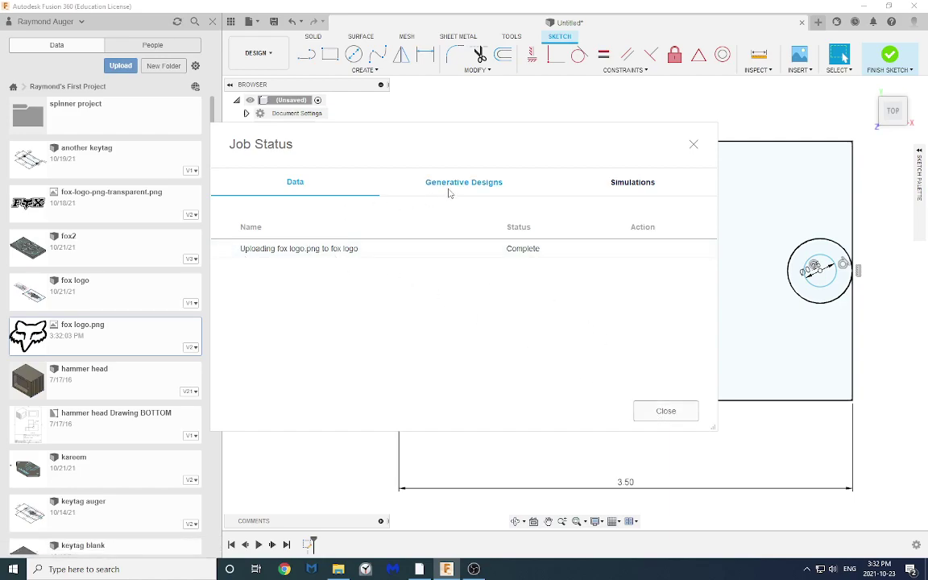
pyautogui.click(654, 412)
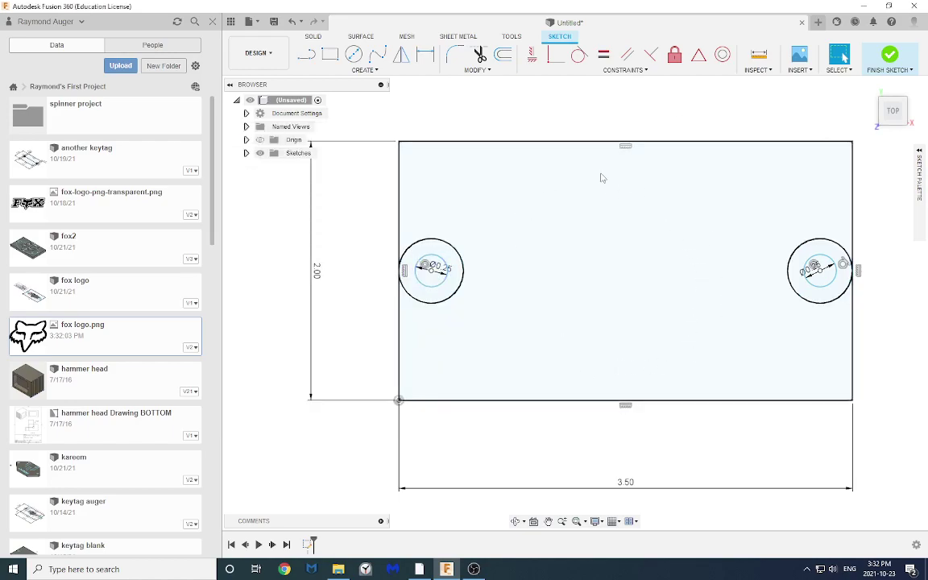
pyautogui.scroll(-5, 118, 314)
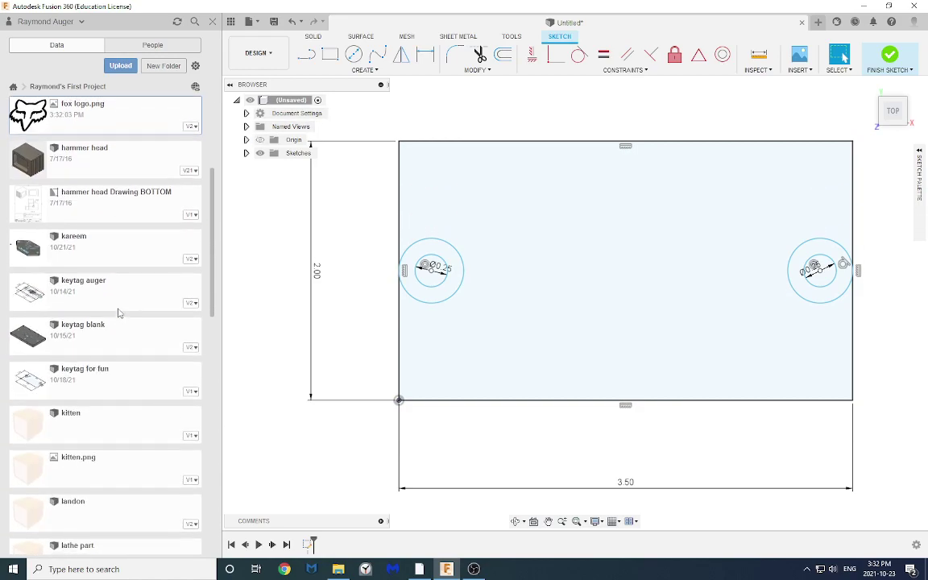
pyautogui.scroll(6, 118, 312)
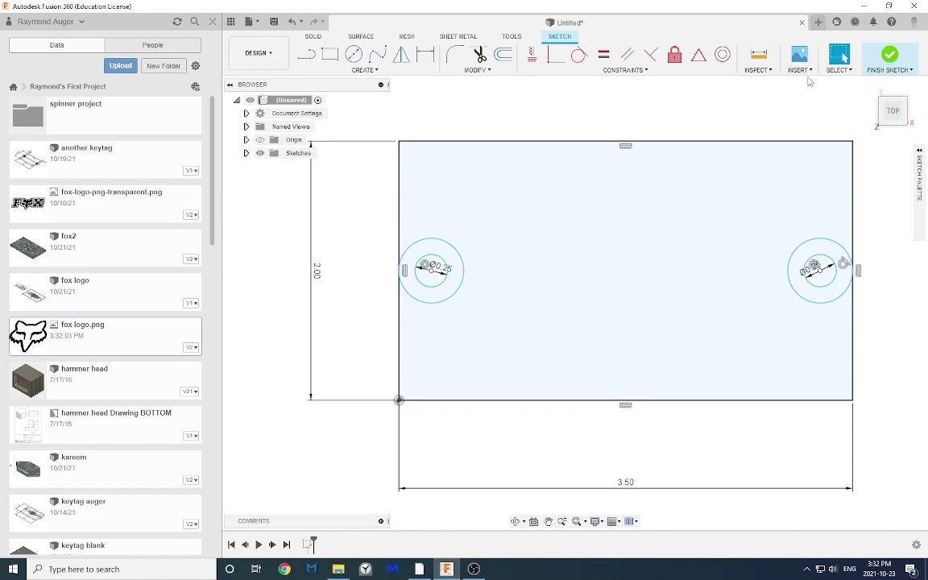
pyautogui.click(814, 74)
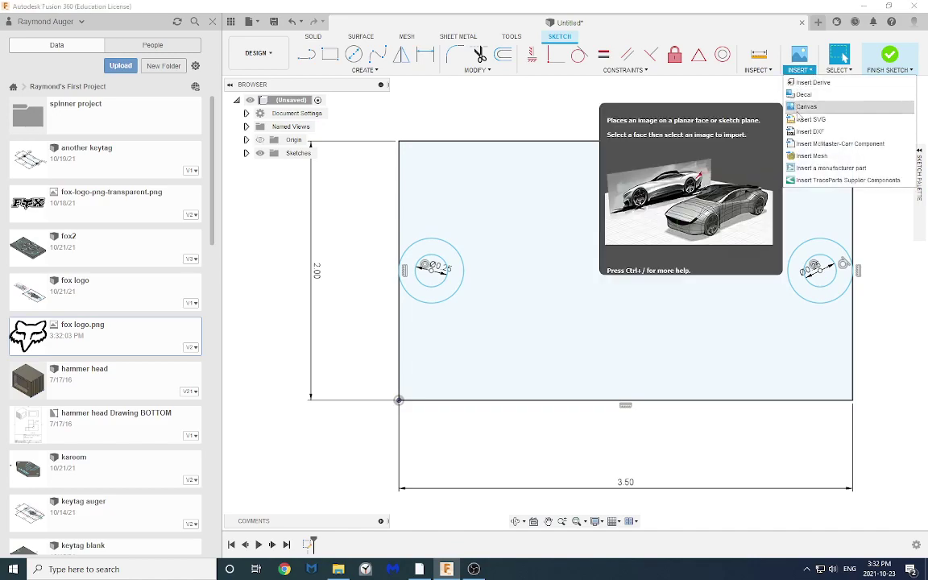
pyautogui.click(804, 110)
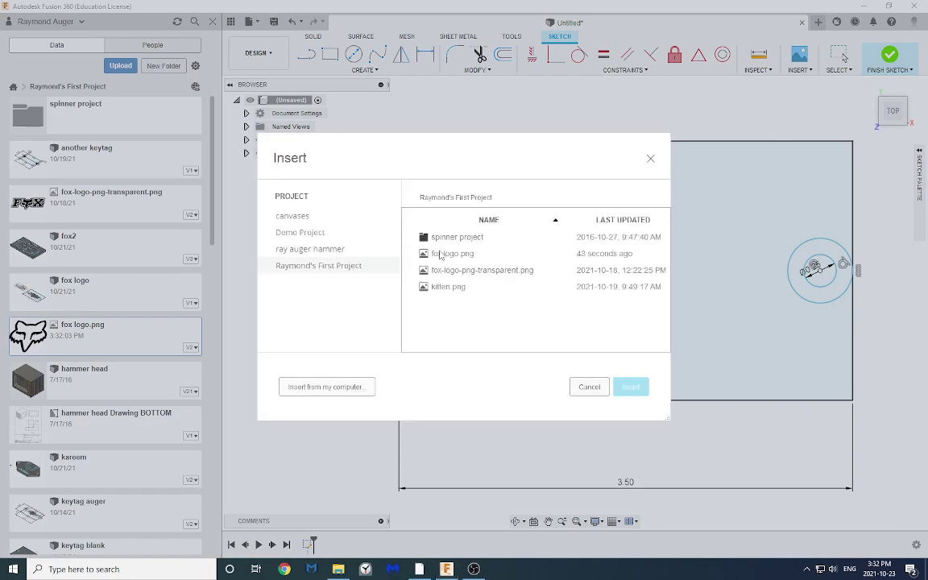
pyautogui.click(310, 249)
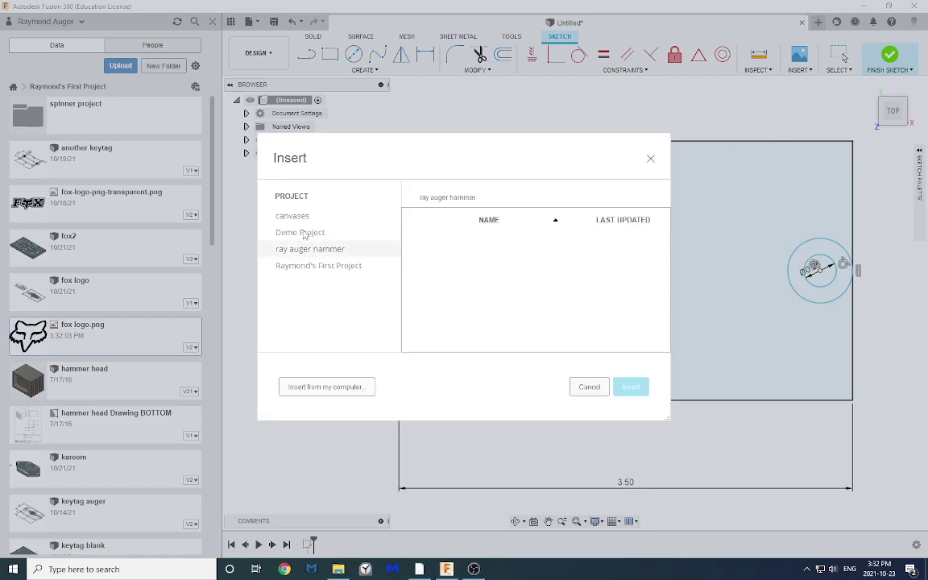
pyautogui.click(303, 233)
pyautogui.click(293, 217)
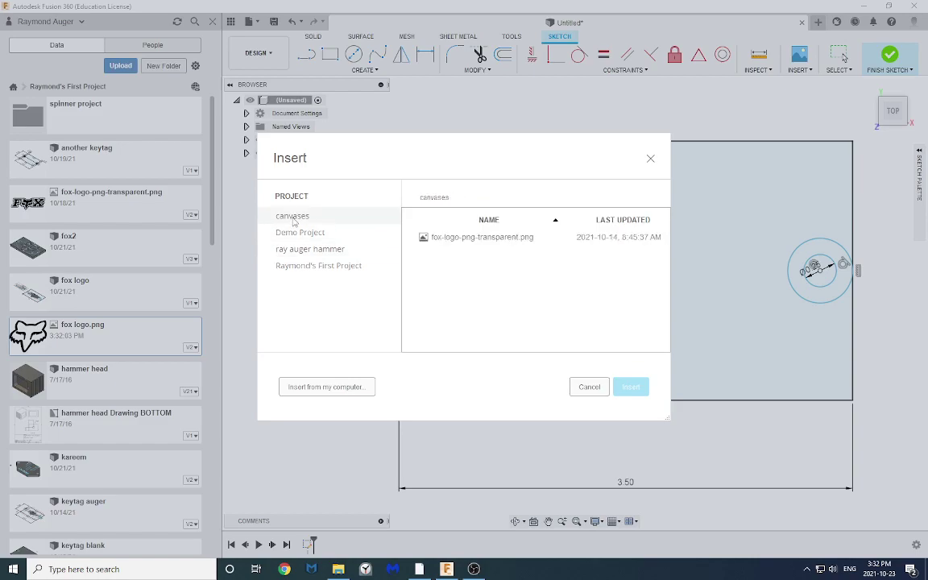
pyautogui.click(304, 267)
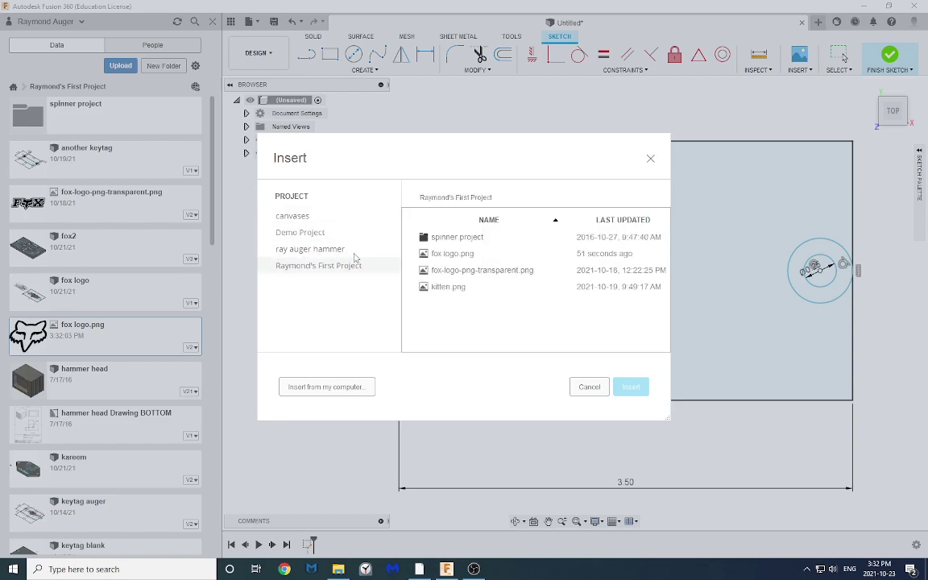
pyautogui.click(455, 254)
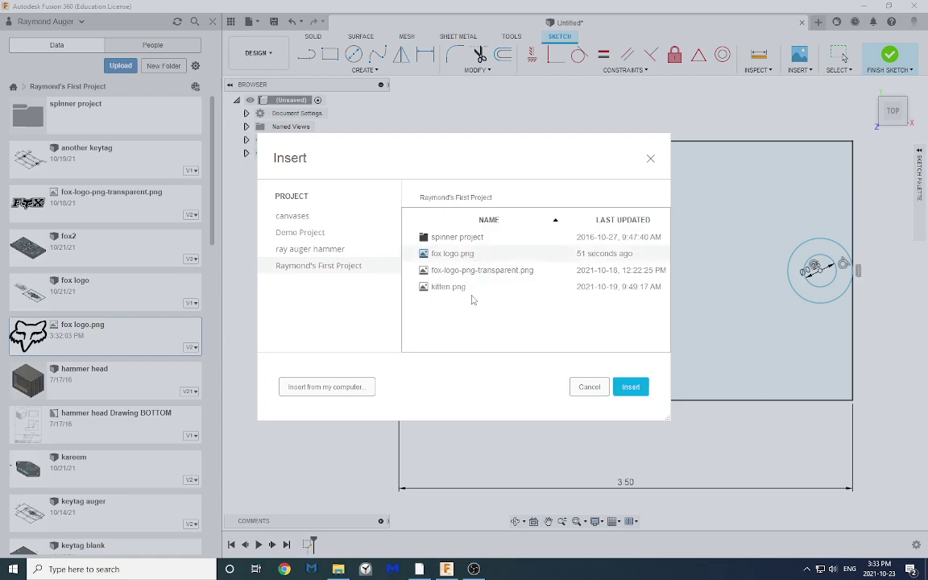
pyautogui.click(630, 386)
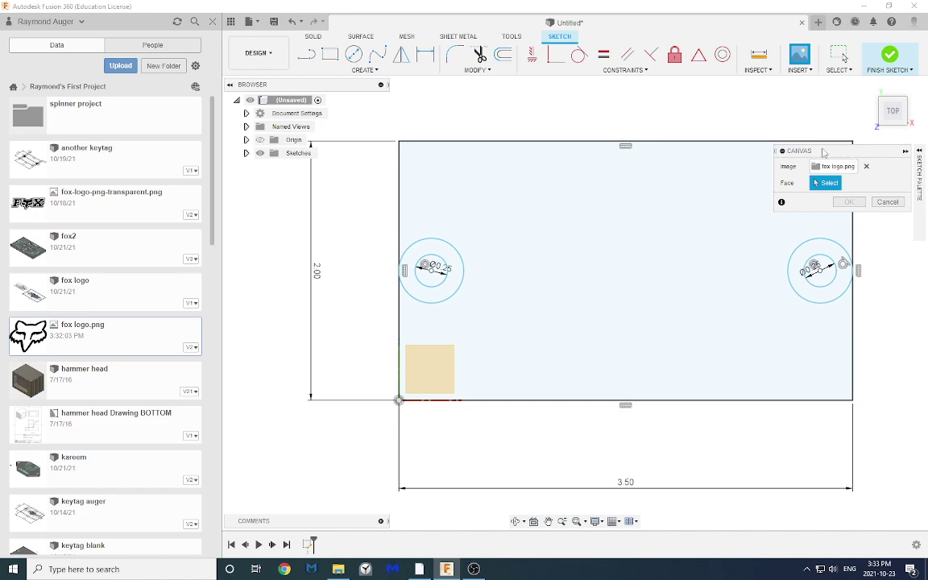
pyautogui.moveTo(923, 177)
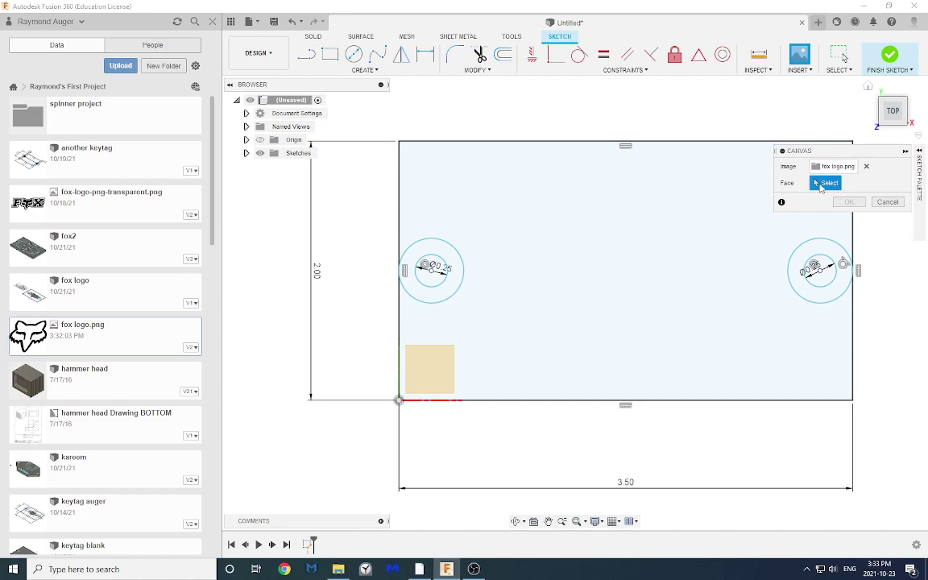
pyautogui.click(528, 344)
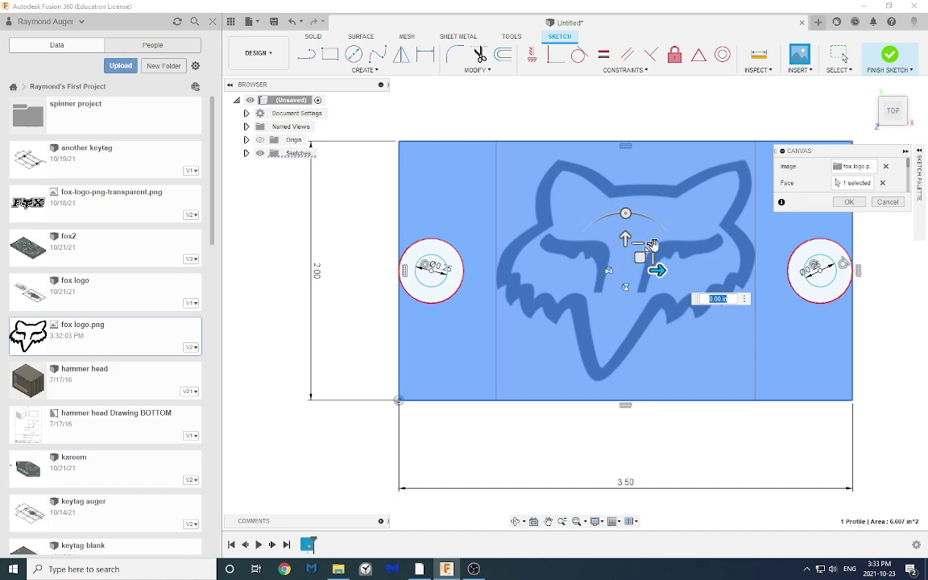
pyautogui.moveTo(651, 245)
pyautogui.mouseDown()
pyautogui.moveTo(681, 210)
pyautogui.moveTo(659, 236)
pyautogui.mouseUp()
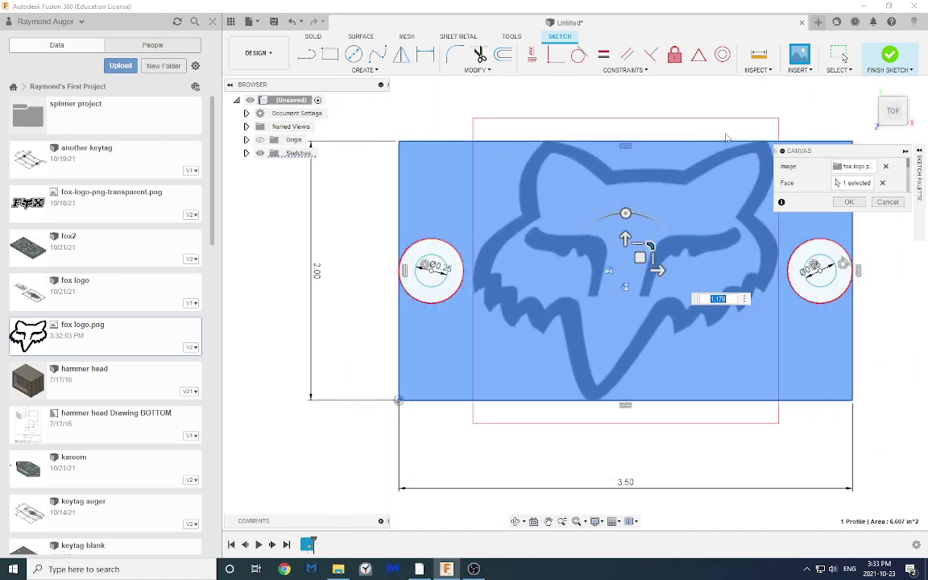
pyautogui.press('Escape')
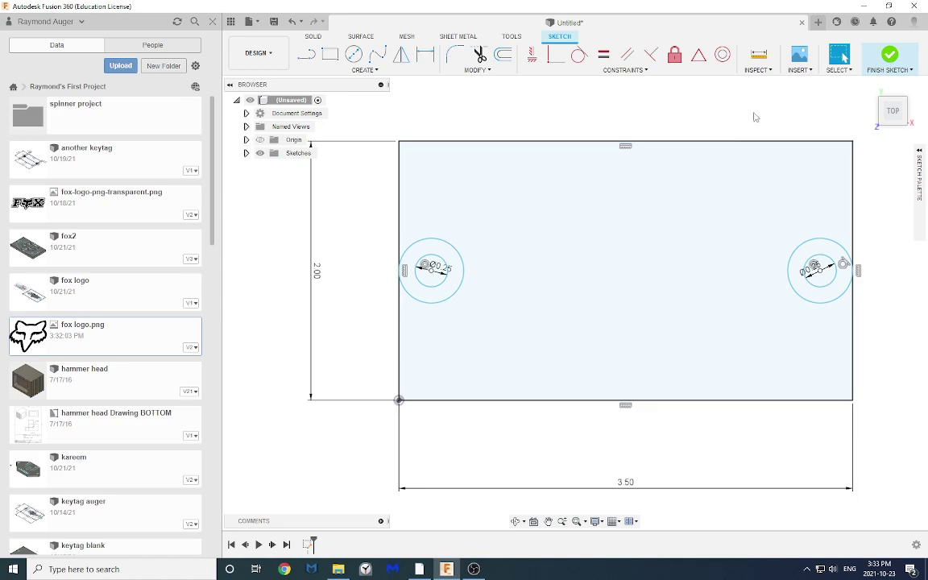
# Insert fox logo.png as a canvas on the keytag sketch face, centred between the holes.
pyautogui.click(810, 72)
pyautogui.click(732, 99)
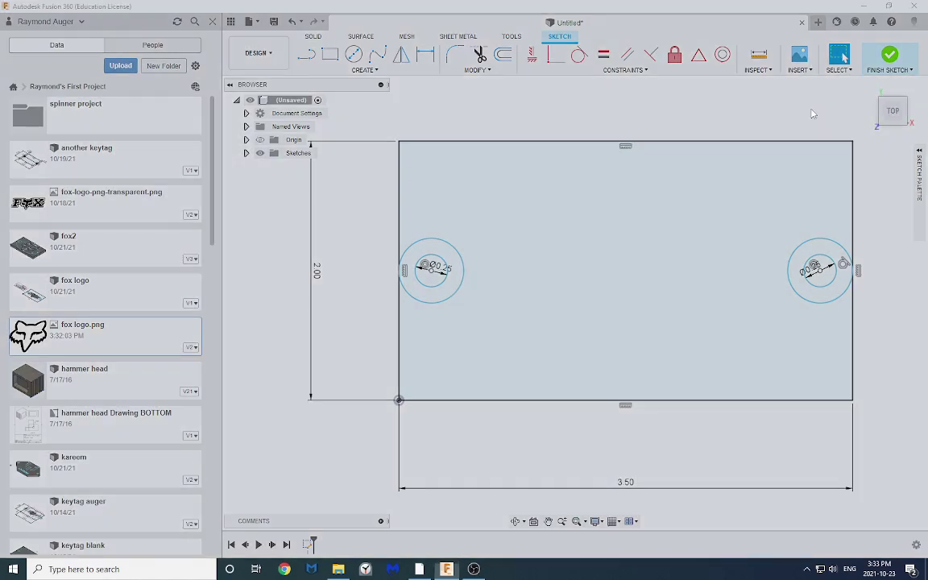
pyautogui.click(455, 253)
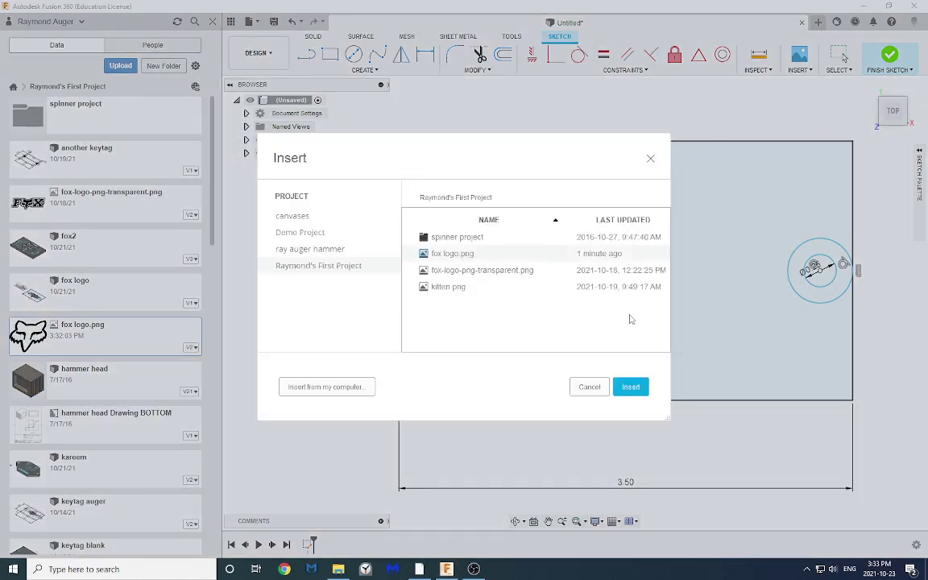
pyautogui.click(631, 387)
pyautogui.click(550, 287)
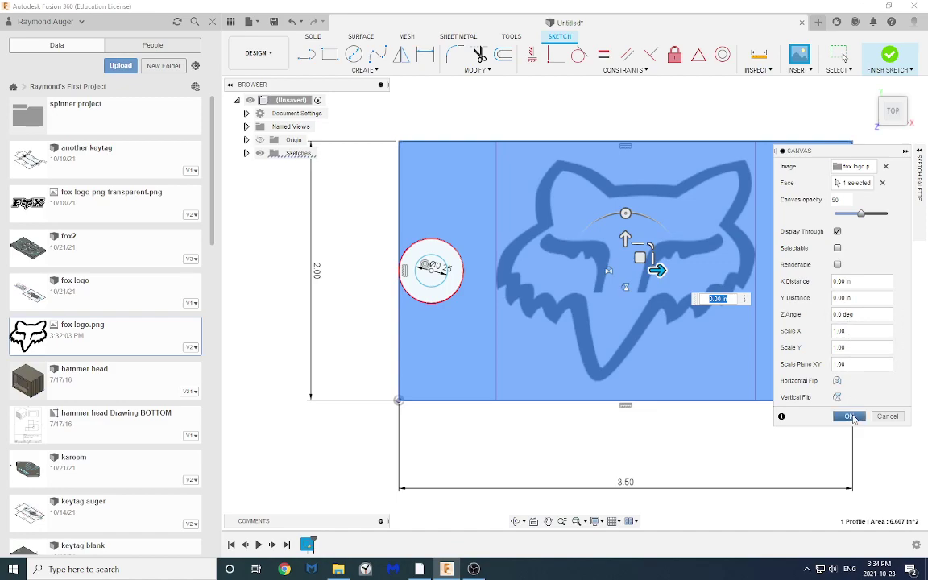
pyautogui.click(849, 415)
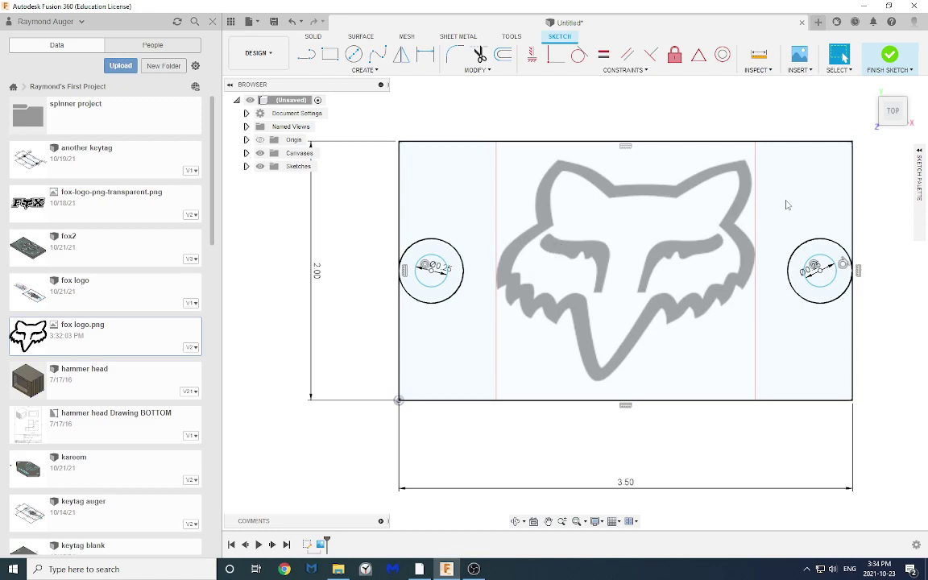
# Zoom into the keytag sketch and hide the Data Panel.
pyautogui.scroll(-1, 787, 205)
pyautogui.scroll(3, 784, 203)
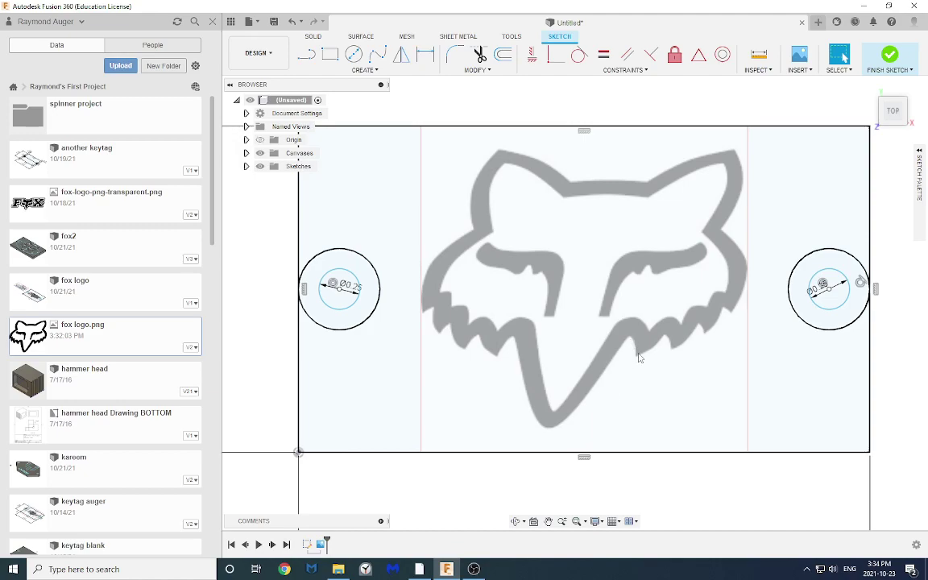
pyautogui.scroll(1, 630, 299)
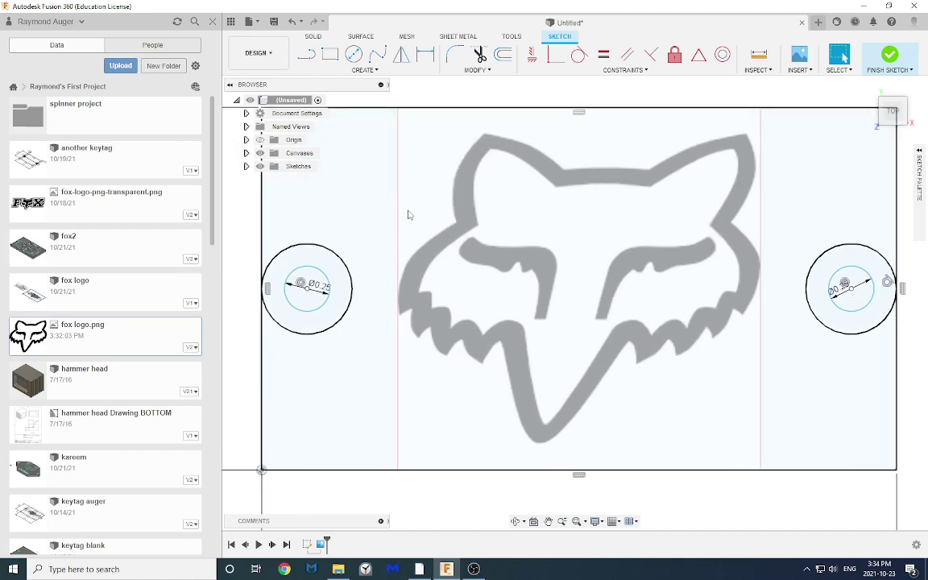
pyautogui.click(230, 23)
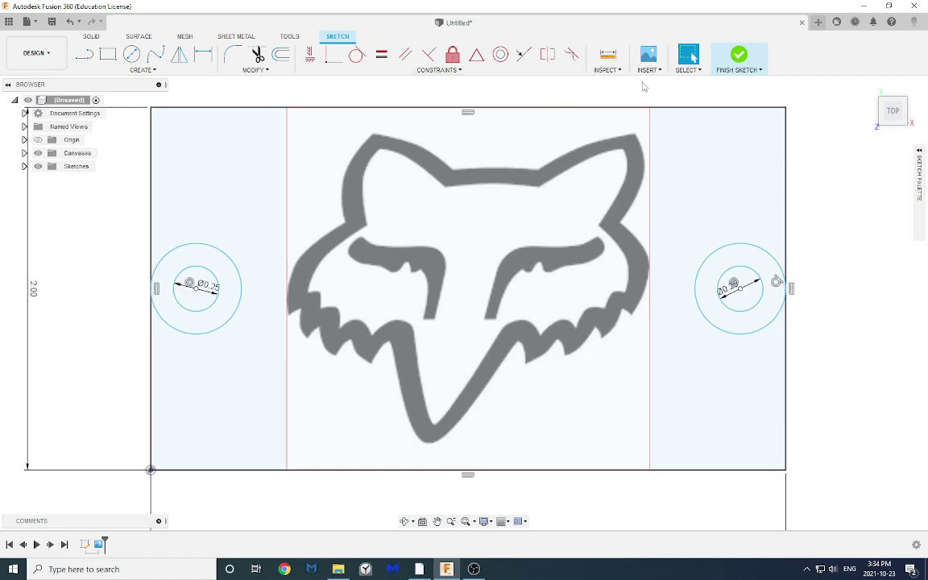
# Finish the current sketch and reopen Sketch1 for editing from the browser.
pyautogui.click(739, 56)
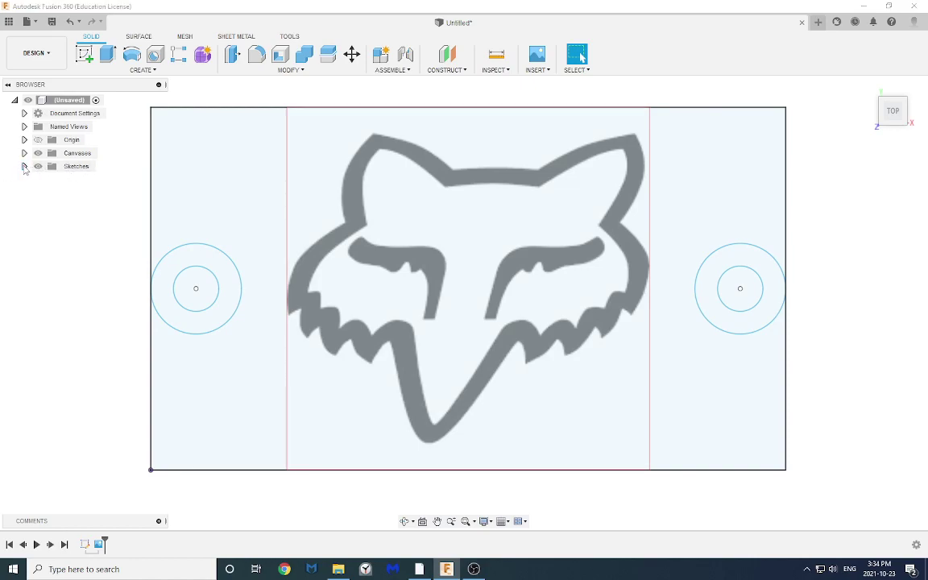
pyautogui.click(25, 166)
pyautogui.rightClick(79, 180)
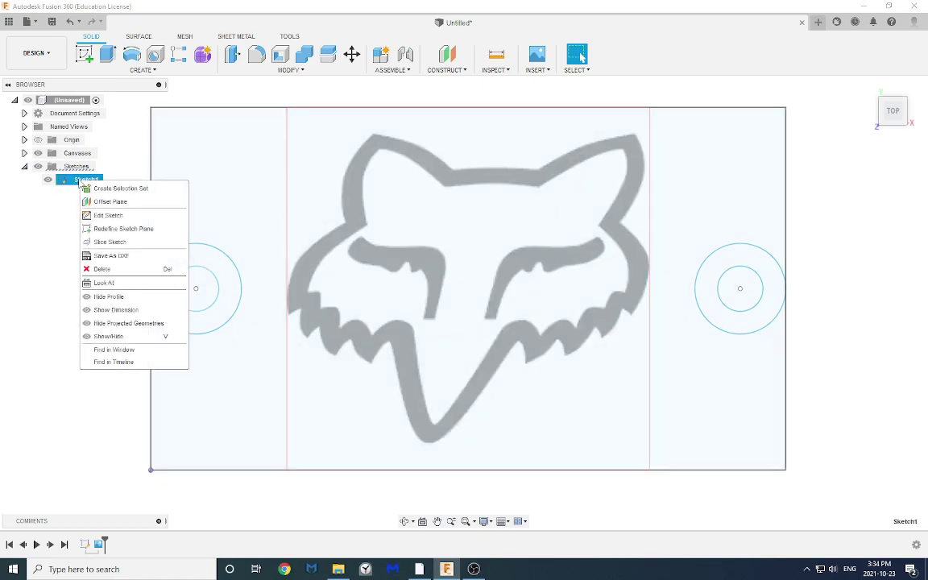
pyautogui.click(107, 215)
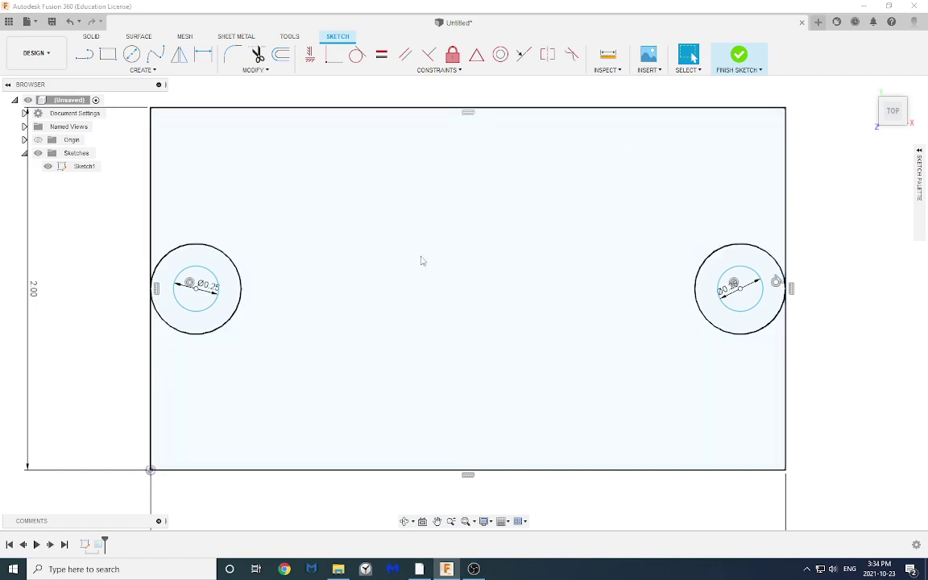
# Insert fox logo.png as a canvas on the keytag face and confirm it.
pyautogui.click(662, 71)
pyautogui.click(653, 95)
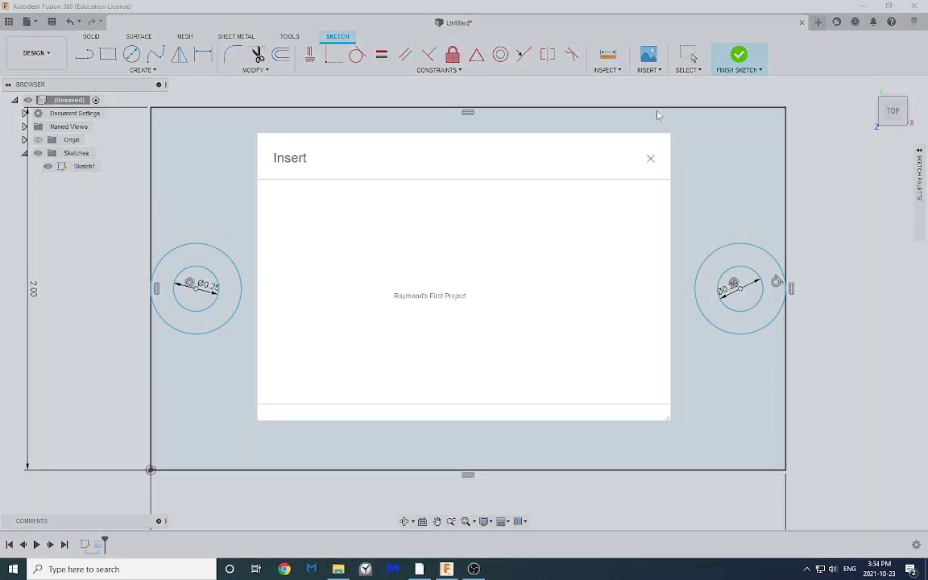
pyautogui.click(457, 254)
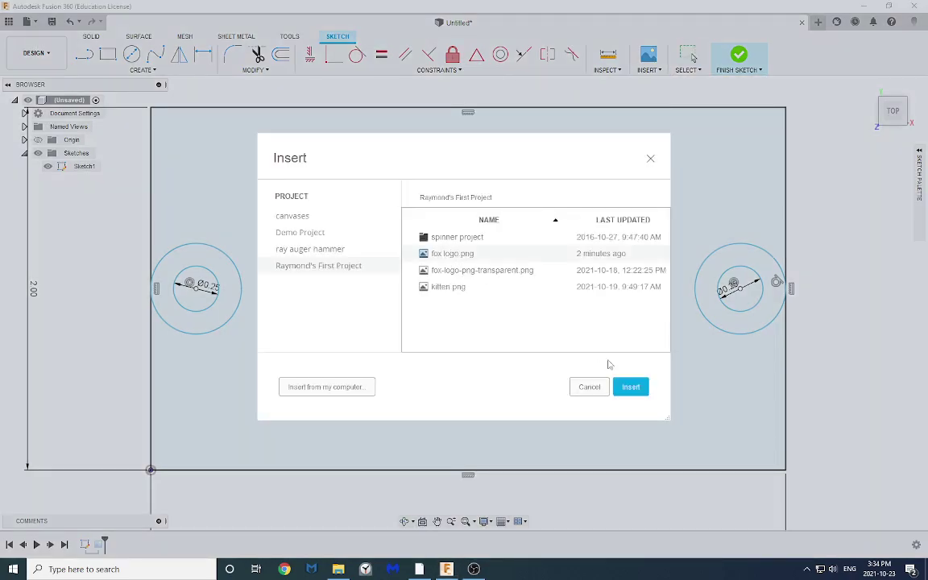
pyautogui.click(630, 386)
pyautogui.click(501, 343)
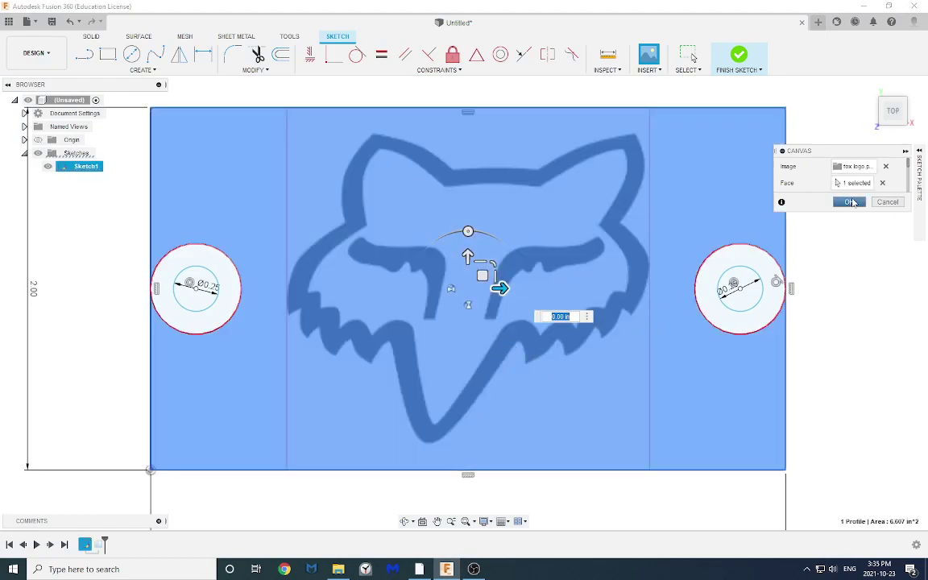
pyautogui.click(851, 202)
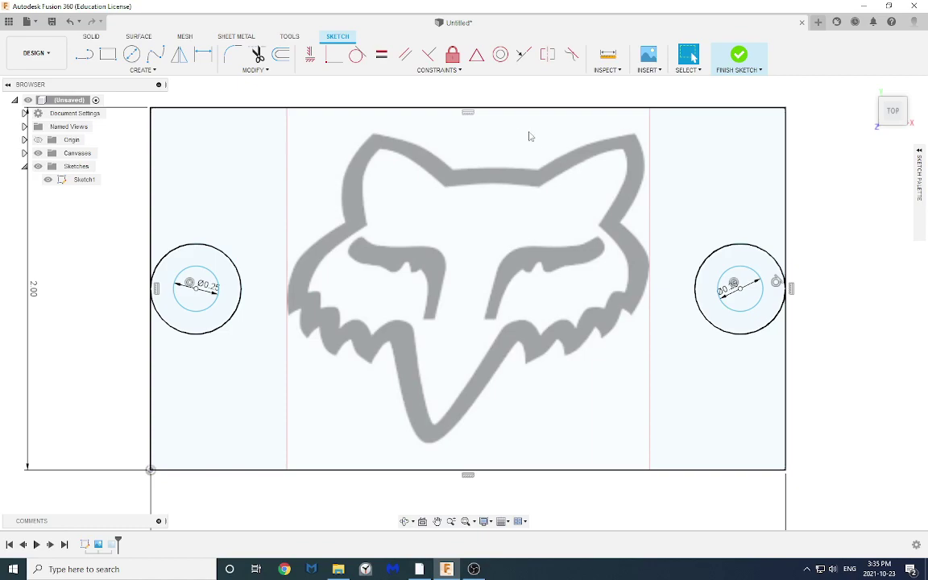
pyautogui.scroll(2, 508, 125)
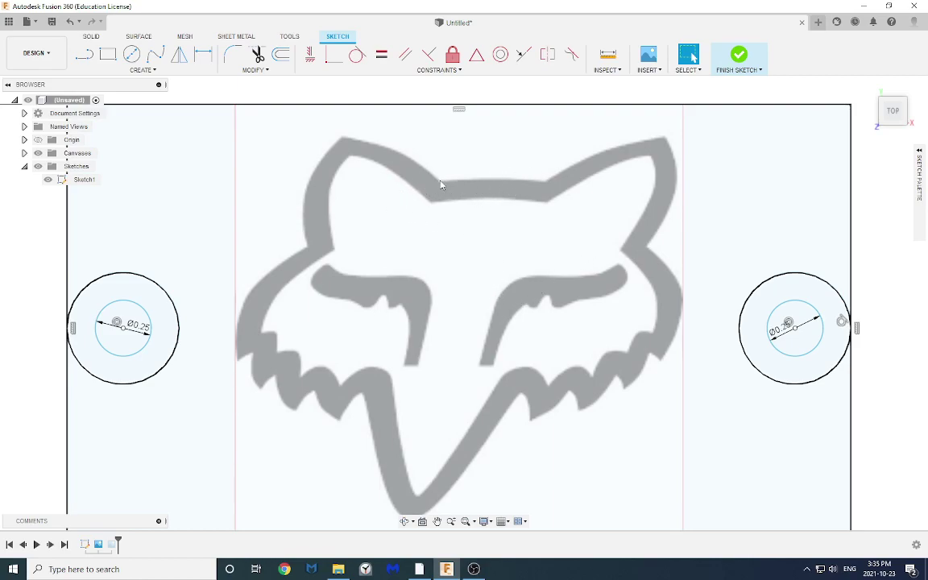
# Place sketch points at both forehead corners and midway along the forehead edge.
pyautogui.click(153, 71)
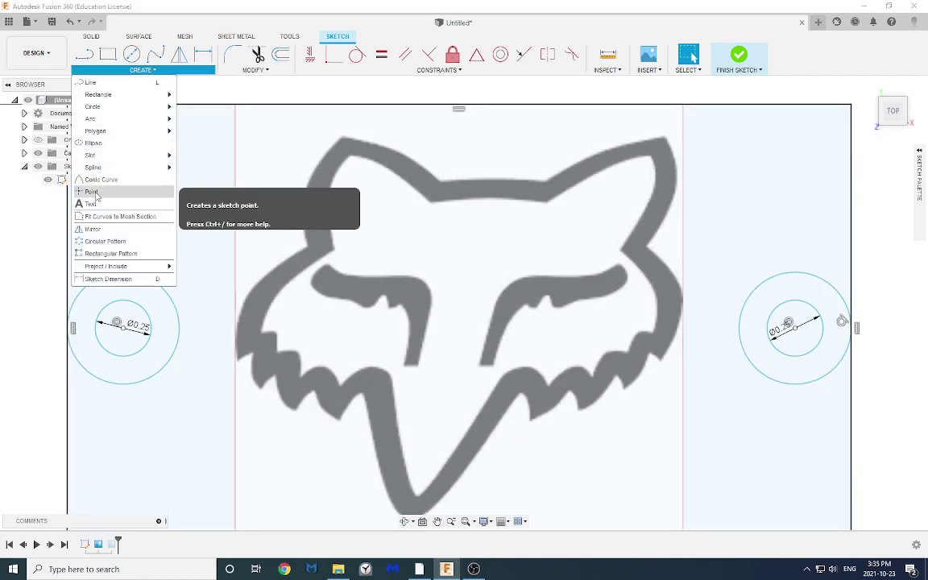
pyautogui.click(85, 179)
pyautogui.scroll(5, 459, 192)
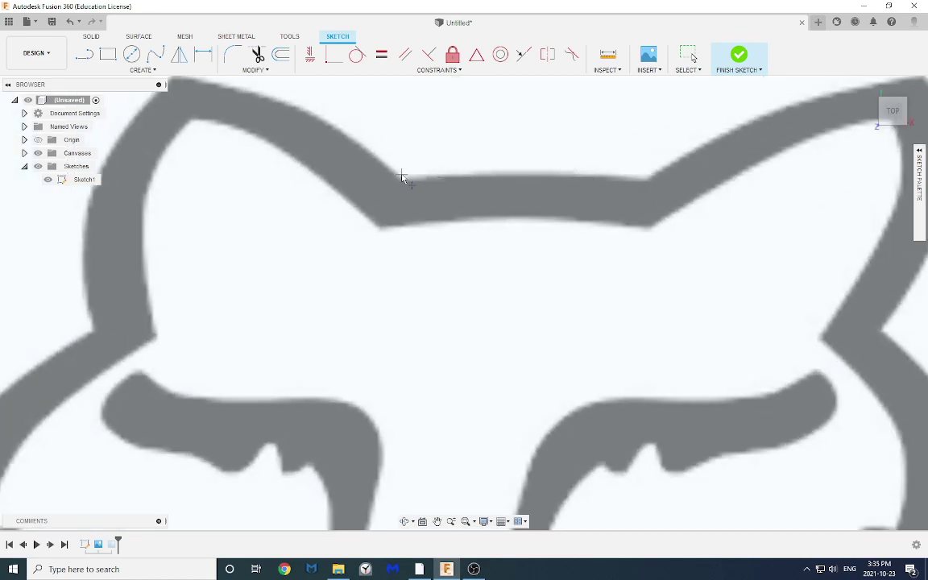
pyautogui.click(400, 179)
pyautogui.click(646, 179)
pyautogui.scroll(6, 527, 184)
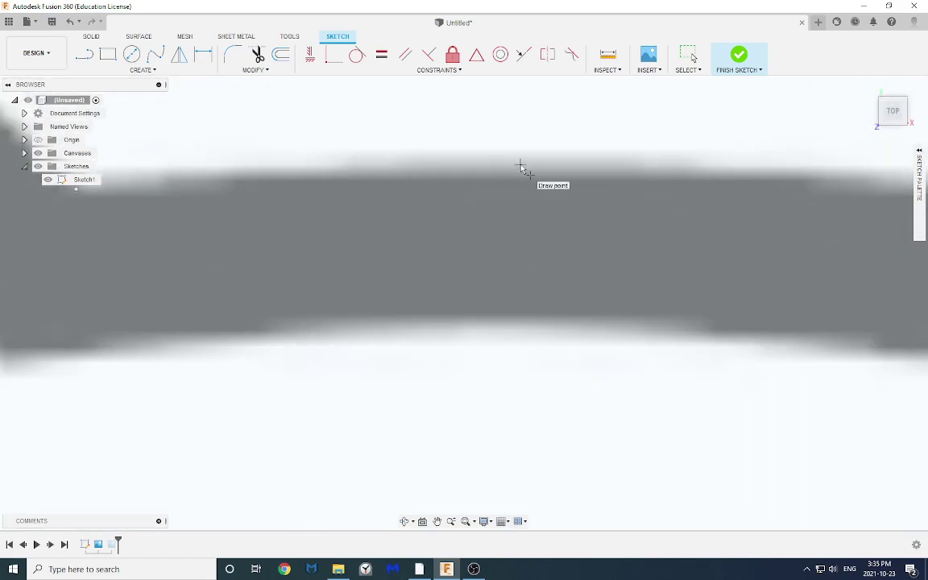
pyautogui.click(486, 152)
# Place sketch points at both ear tips and along the ear edges.
pyautogui.scroll(-6, 449, 249)
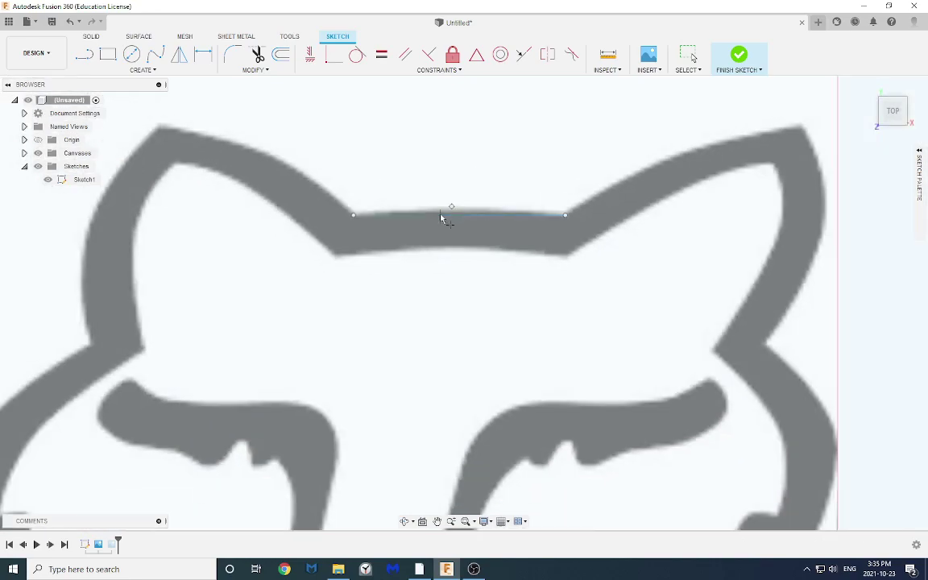
pyautogui.click(797, 127)
pyautogui.click(685, 152)
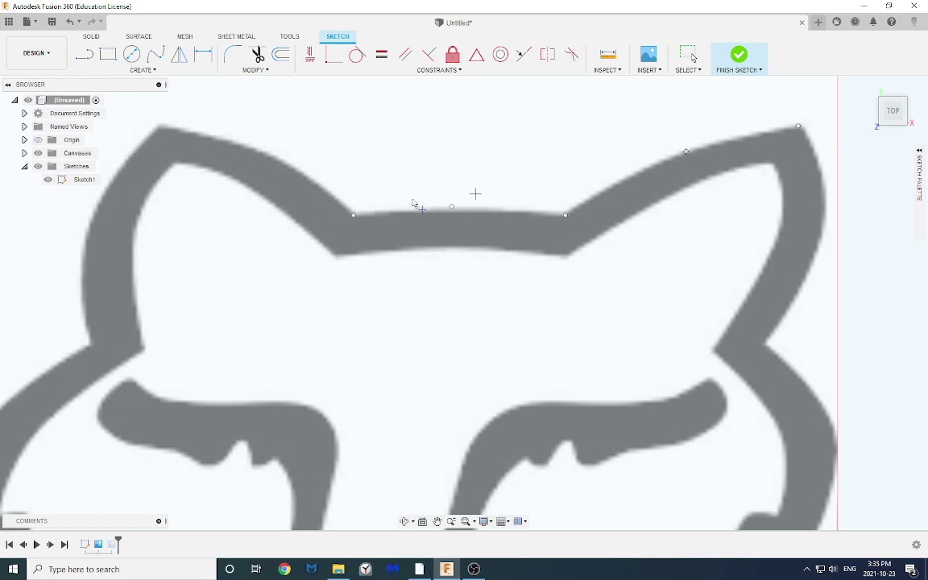
pyautogui.click(158, 126)
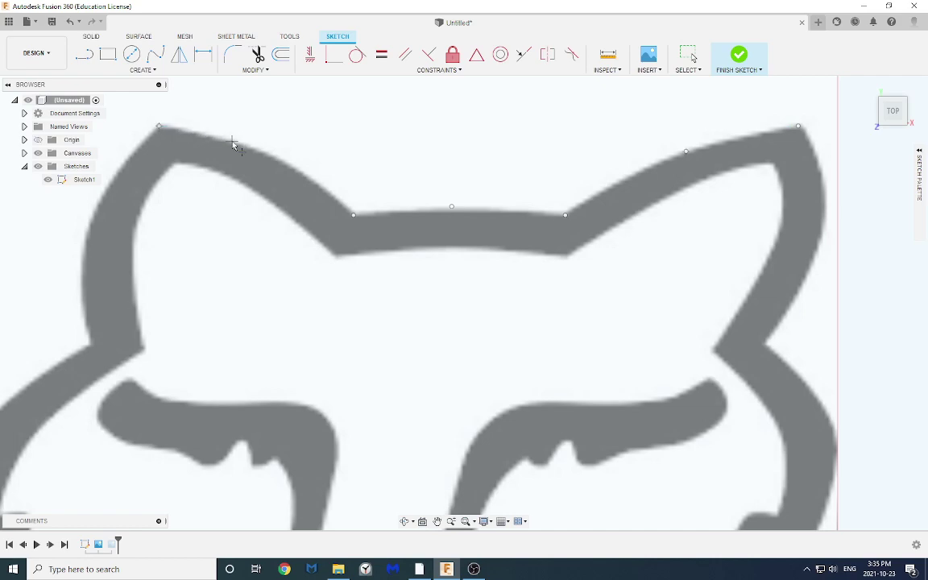
pyautogui.click(232, 142)
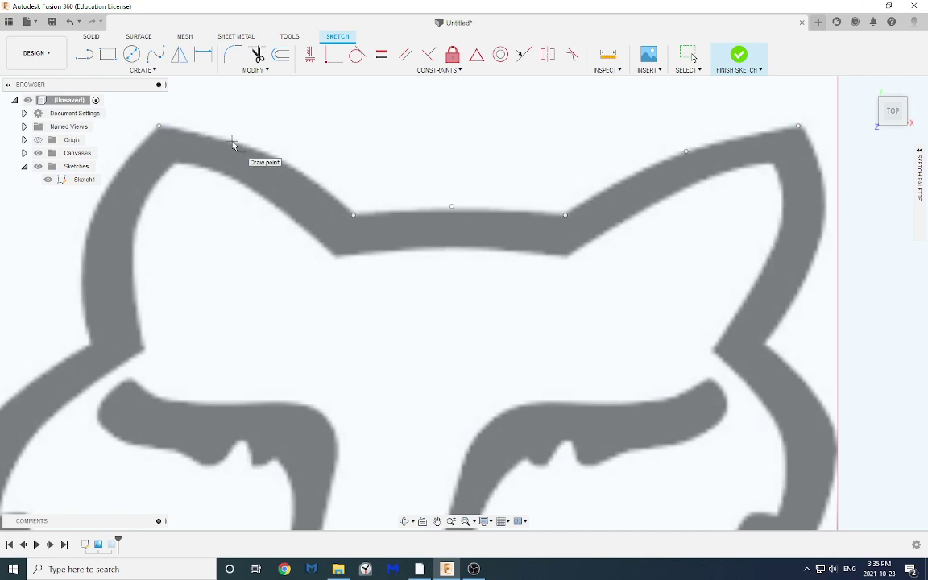
pyautogui.click(298, 172)
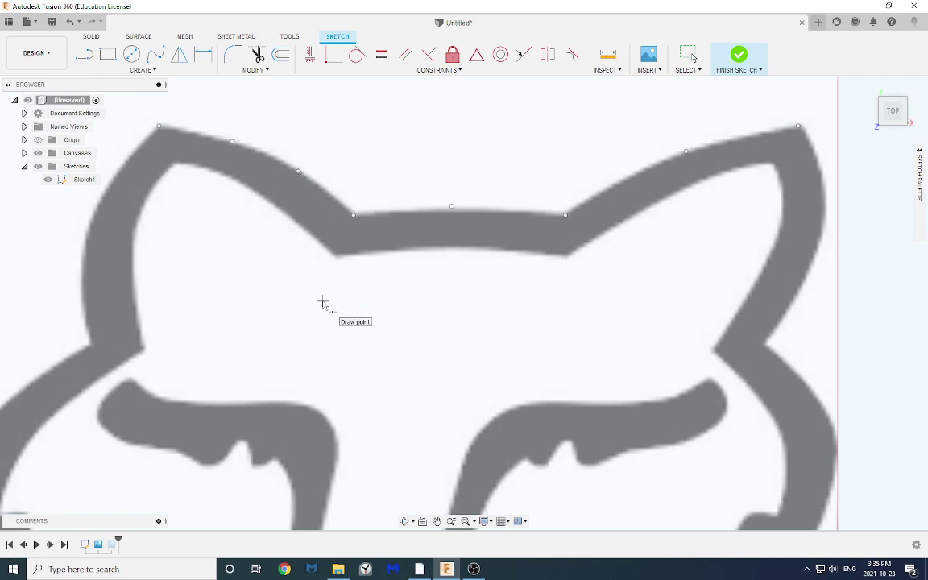
# Draw a line from the left ear edge point to the left ear tip.
pyautogui.click(157, 71)
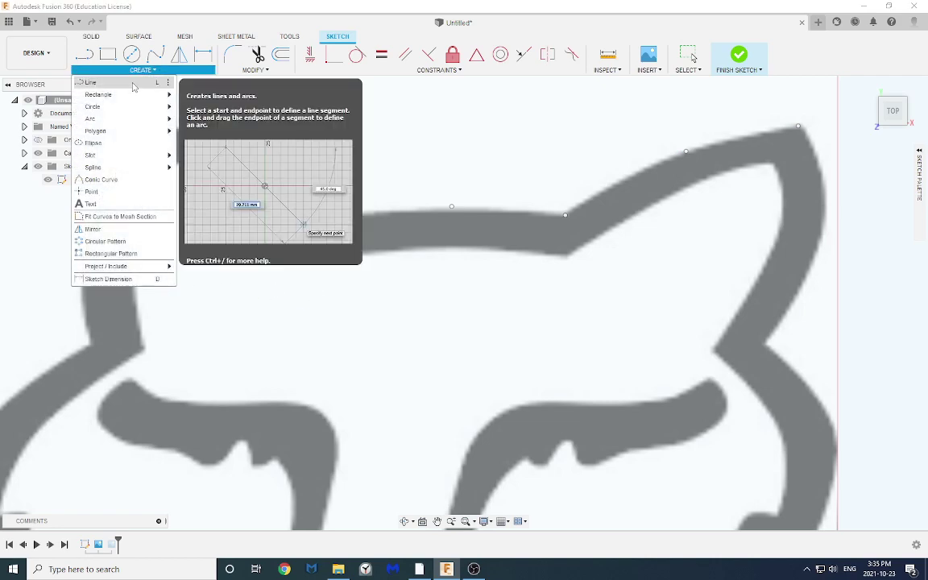
pyautogui.click(133, 83)
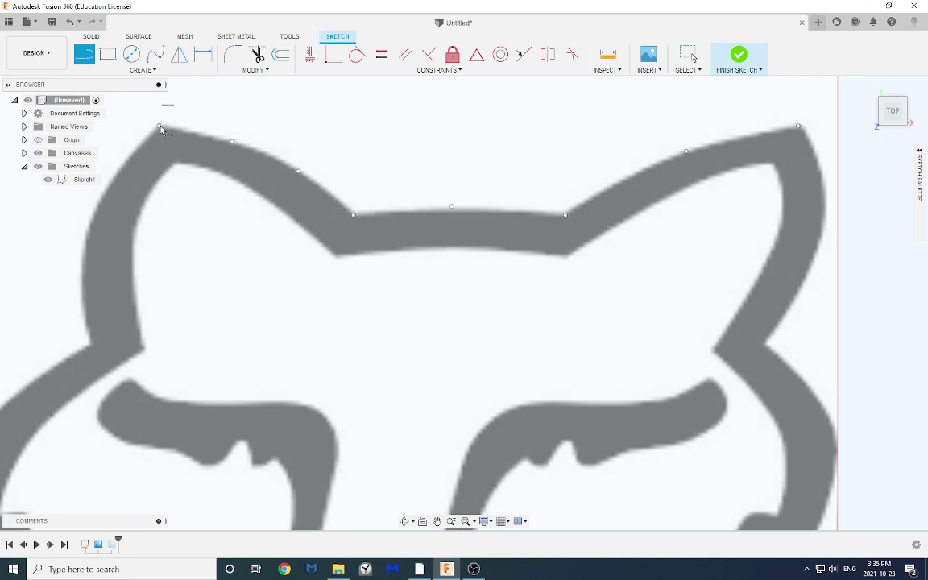
pyautogui.click(232, 141)
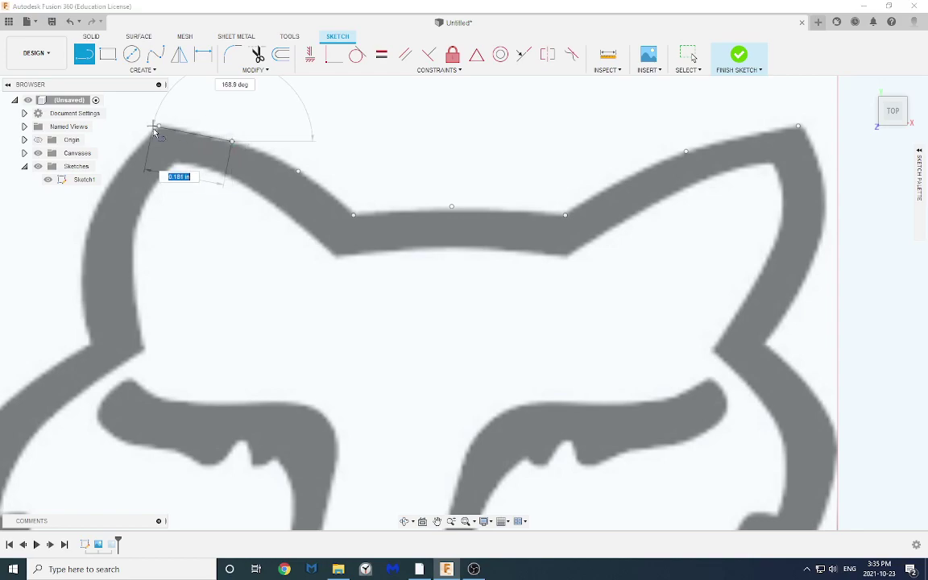
pyautogui.click(157, 126)
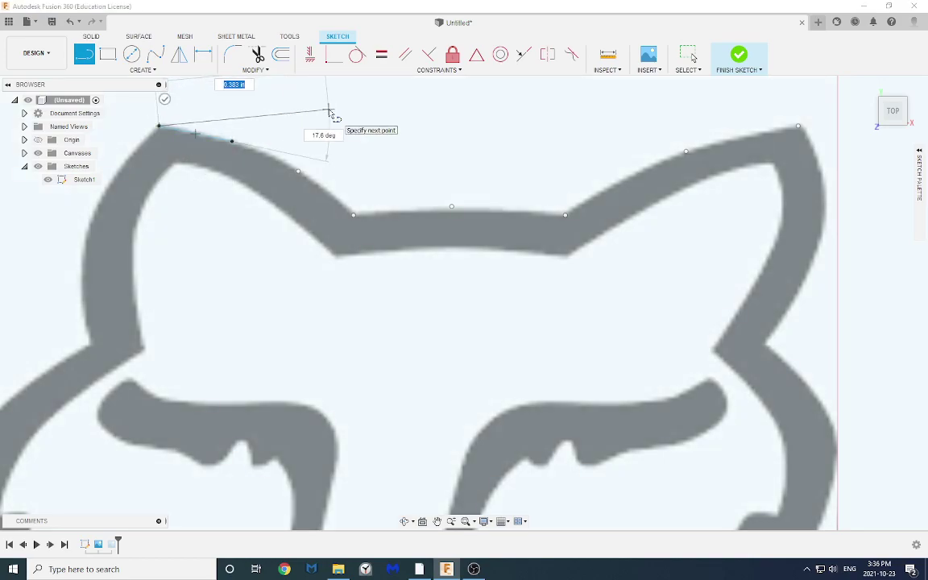
pyautogui.press('Escape')
# Draw 3-point arcs down the left ear to the forehead corner and across the forehead.
pyautogui.click(146, 70)
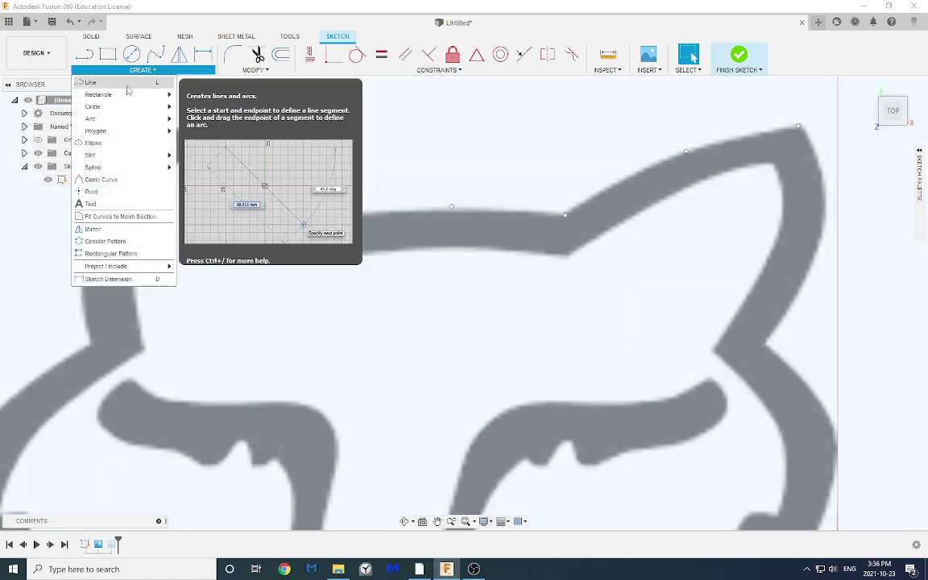
pyautogui.moveTo(128, 119)
pyautogui.click(192, 119)
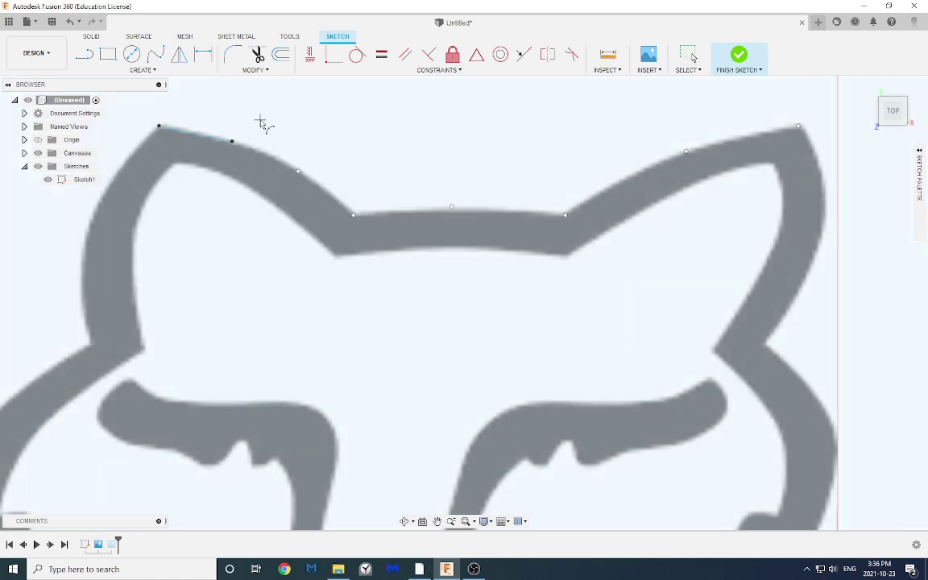
pyautogui.click(232, 141)
pyautogui.click(353, 215)
pyautogui.click(298, 171)
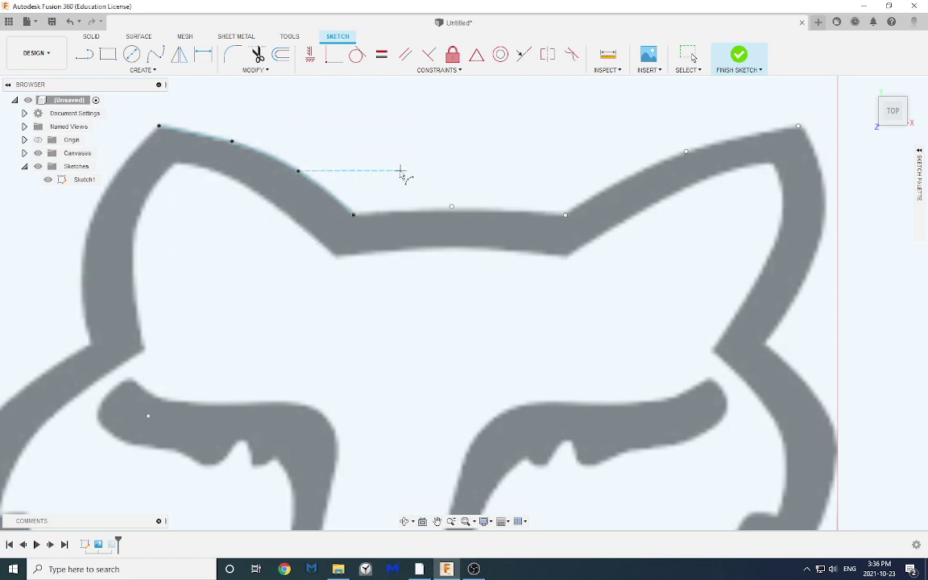
pyautogui.click(354, 215)
pyautogui.click(564, 216)
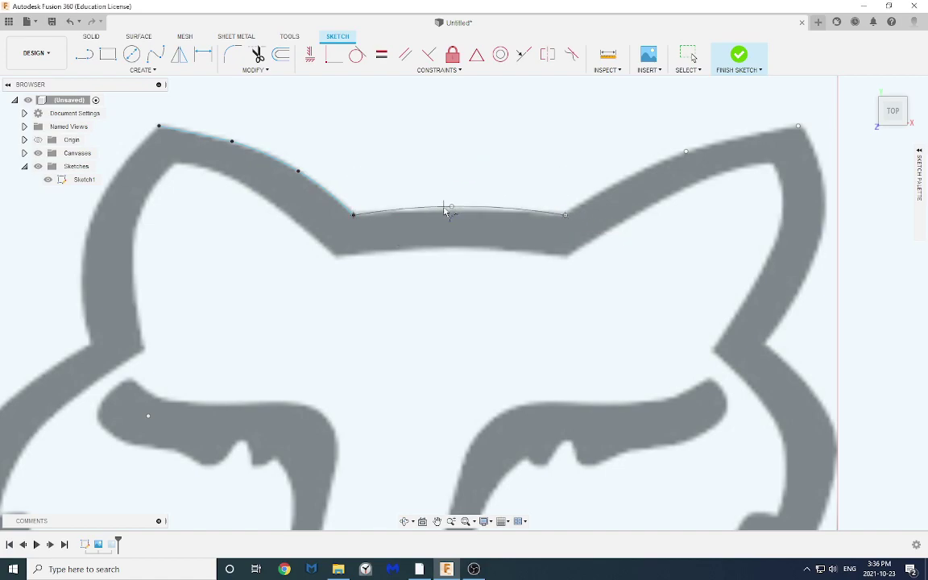
pyautogui.click(450, 207)
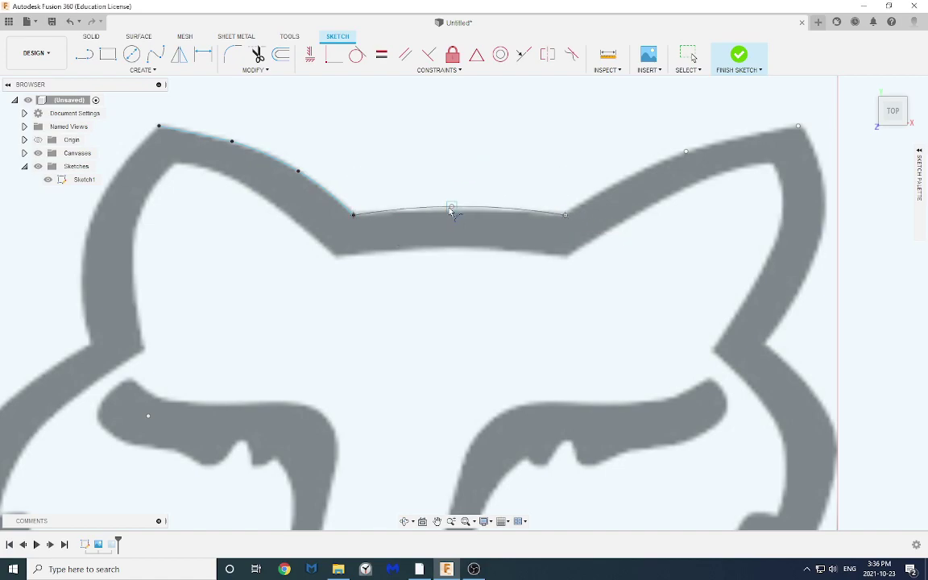
# Draw a 3-point arc from the forehead's right corner to the right ear tip.
pyautogui.click(566, 214)
pyautogui.click(798, 126)
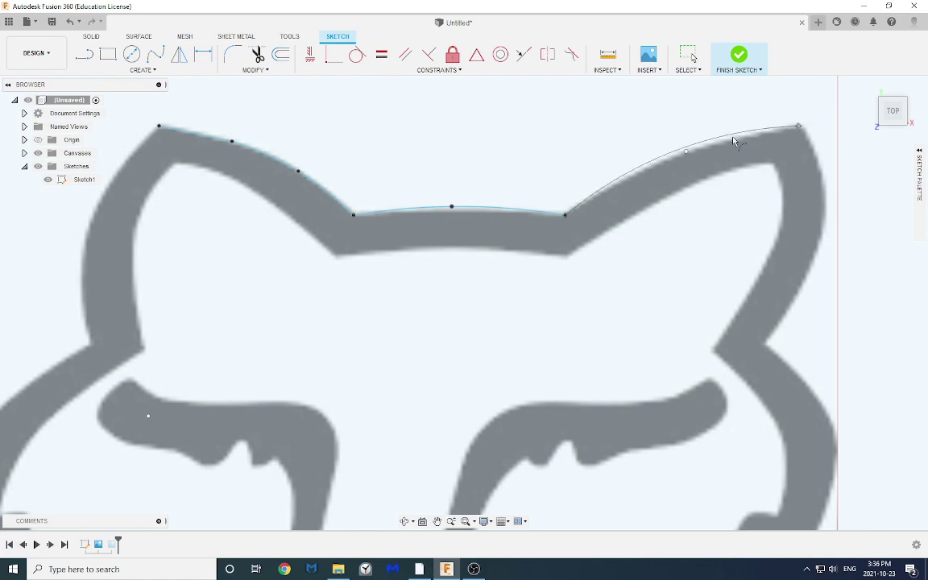
pyautogui.click(685, 151)
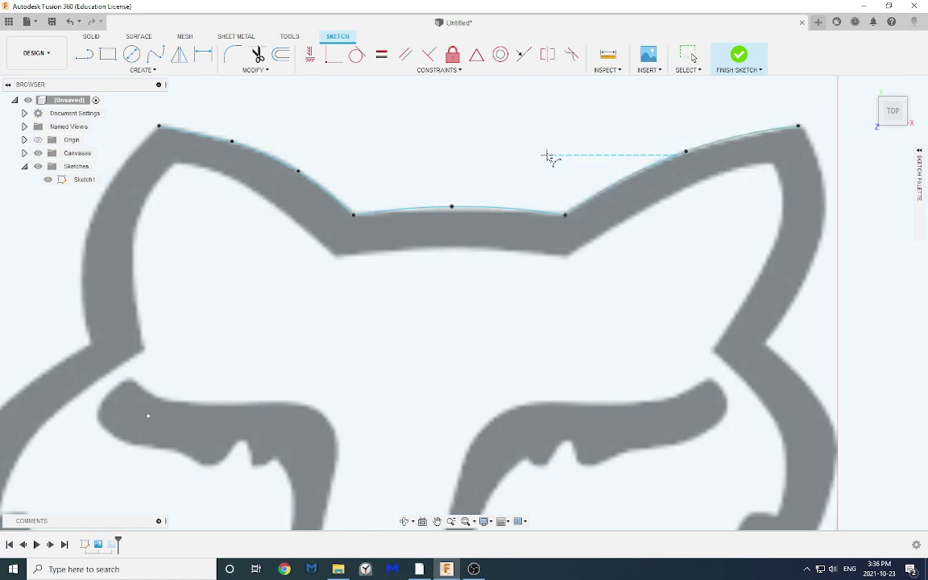
pyautogui.press('Escape')
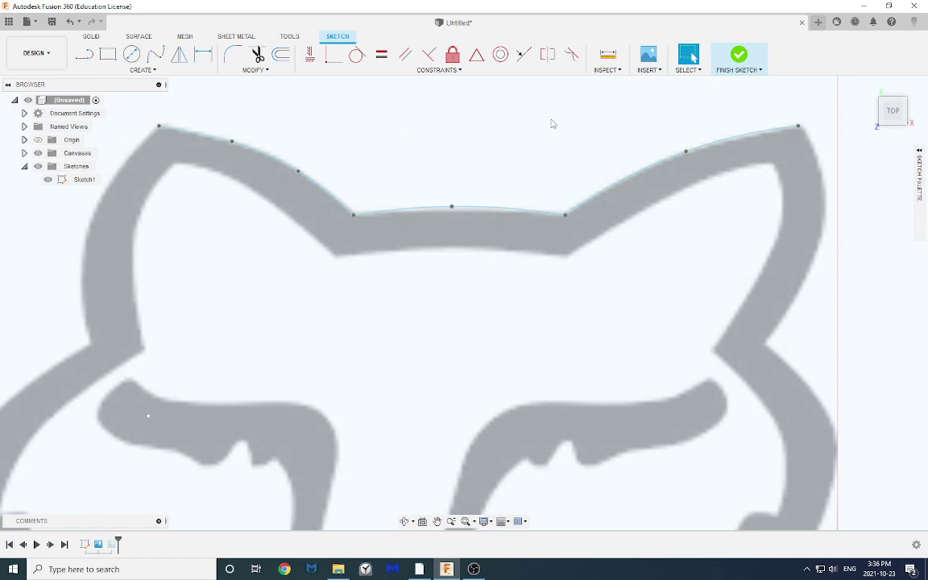
# Clear the selection of the side circles and zoom in on the fox's left ear.
pyautogui.scroll(-5, 552, 123)
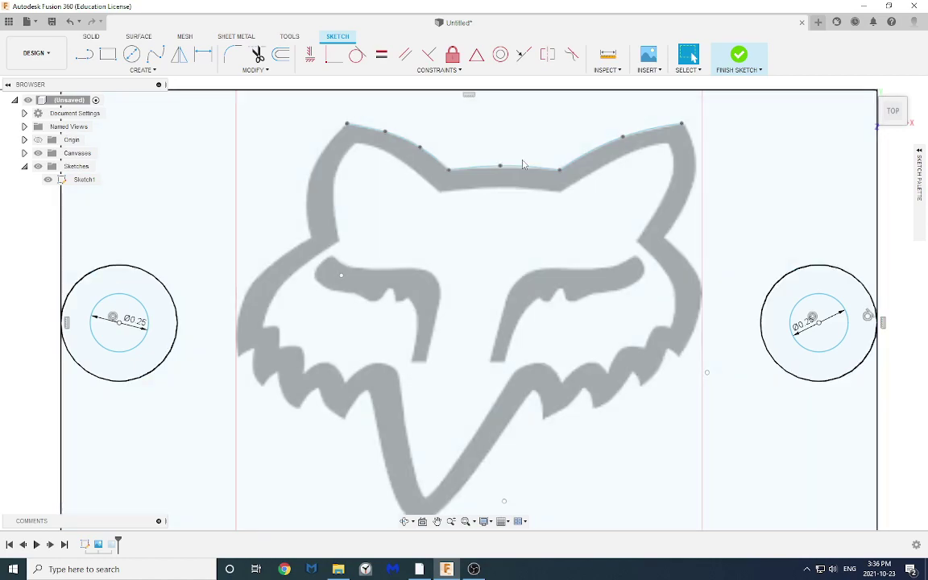
pyautogui.click(385, 131)
pyautogui.scroll(3, 297, 156)
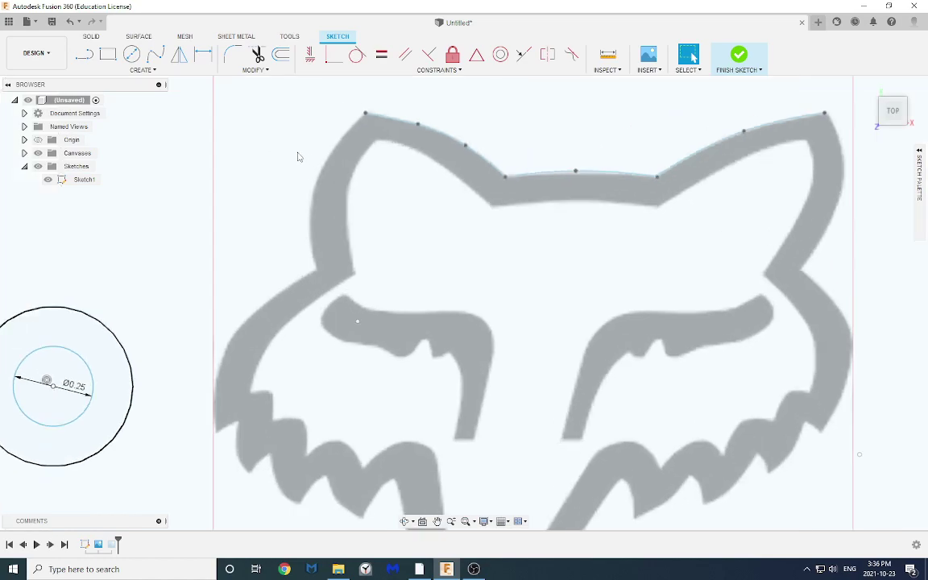
pyautogui.scroll(2, 340, 147)
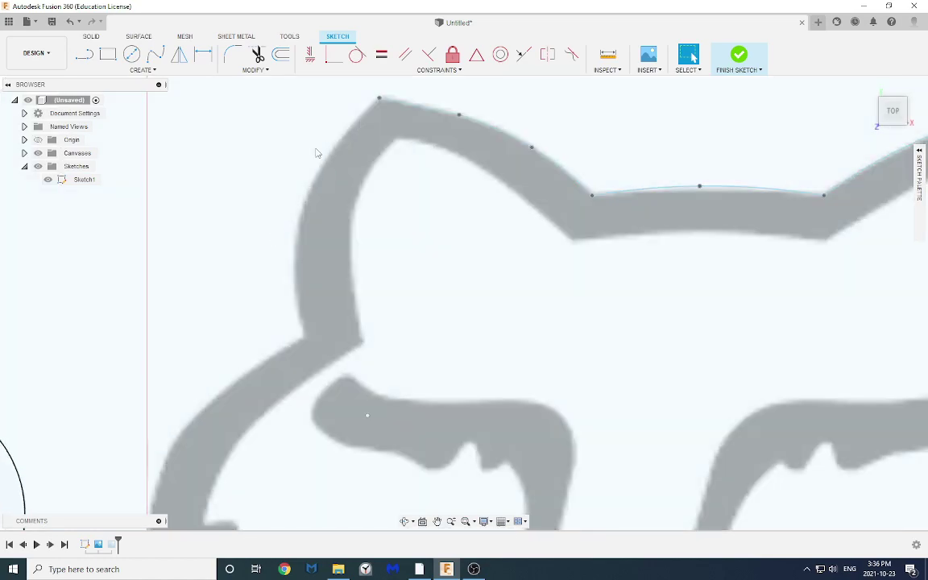
# Place sketch points down the left ear's edges and along the band's lower edge.
pyautogui.click(143, 71)
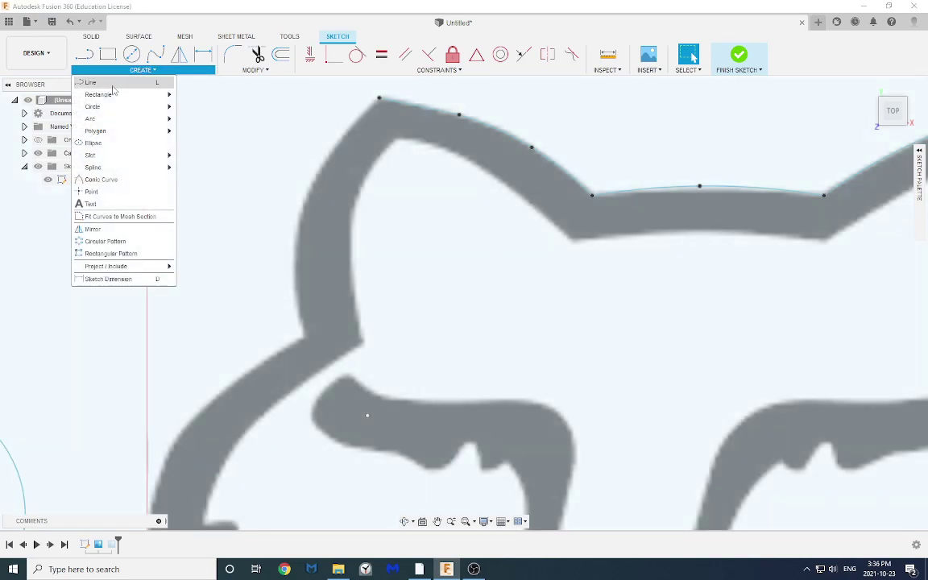
pyautogui.moveTo(111, 121)
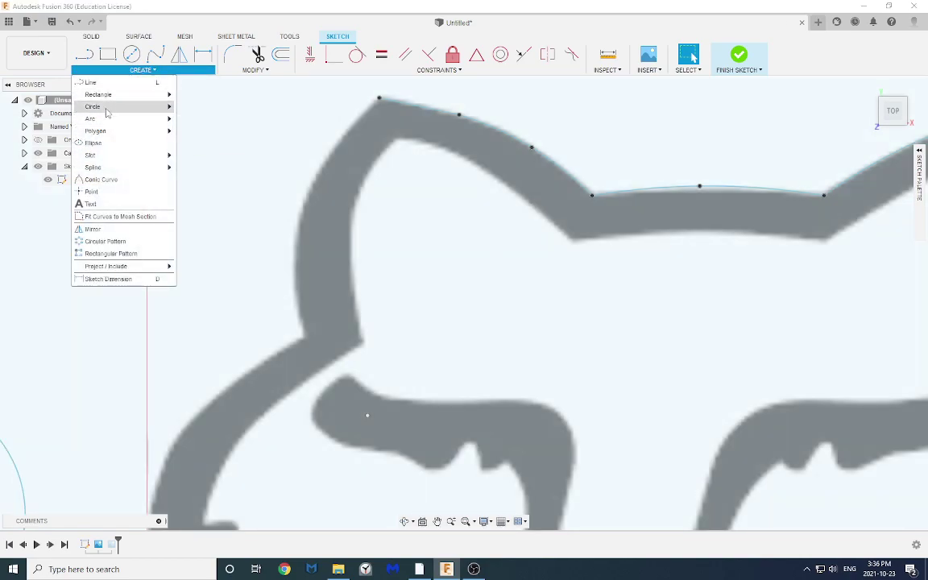
pyautogui.click(90, 191)
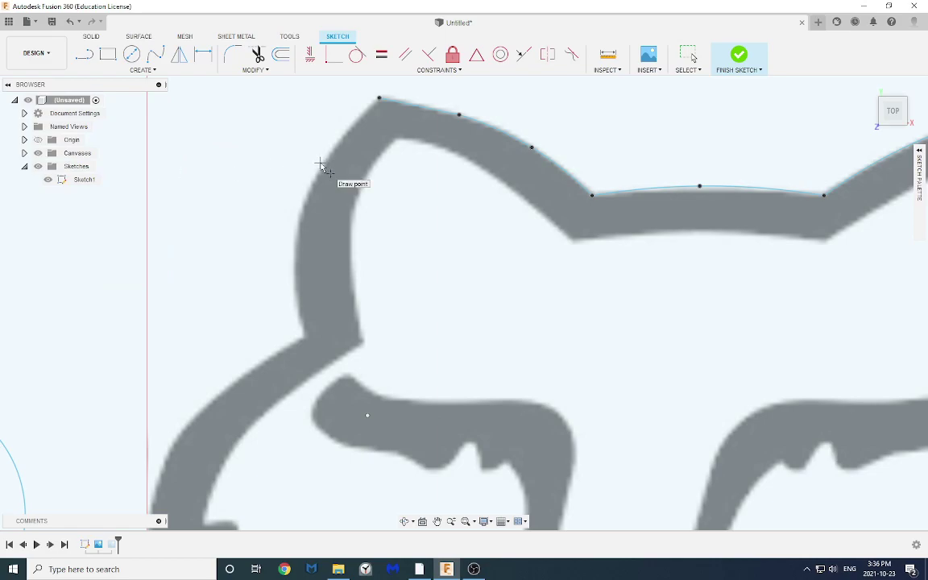
pyautogui.click(325, 158)
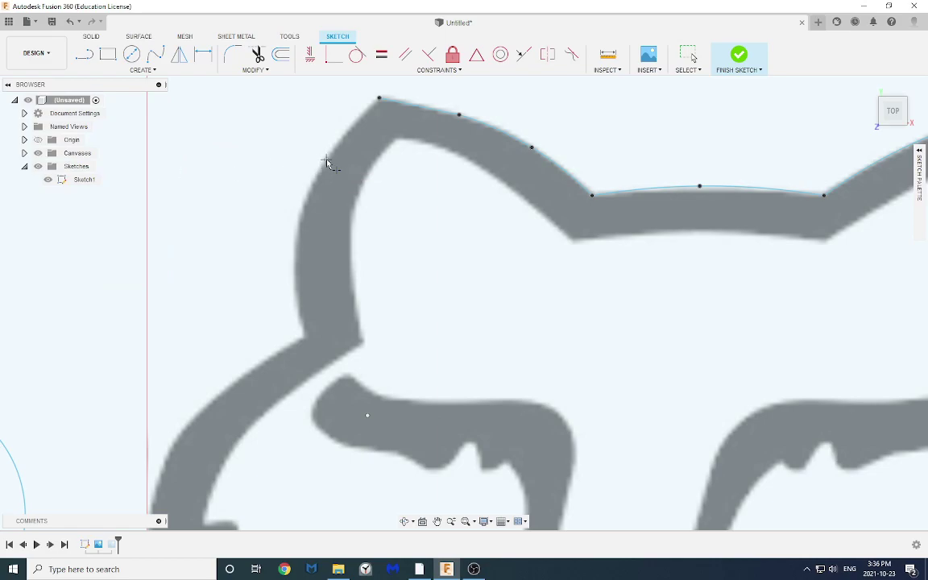
pyautogui.click(295, 233)
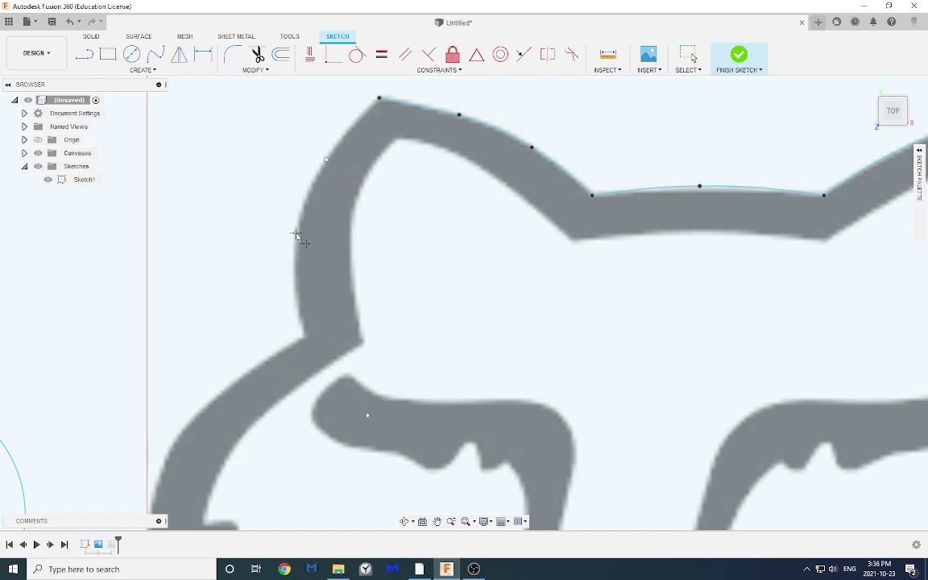
pyautogui.click(304, 338)
pyautogui.click(396, 138)
pyautogui.click(466, 157)
pyautogui.click(517, 194)
pyautogui.click(575, 240)
pyautogui.click(699, 234)
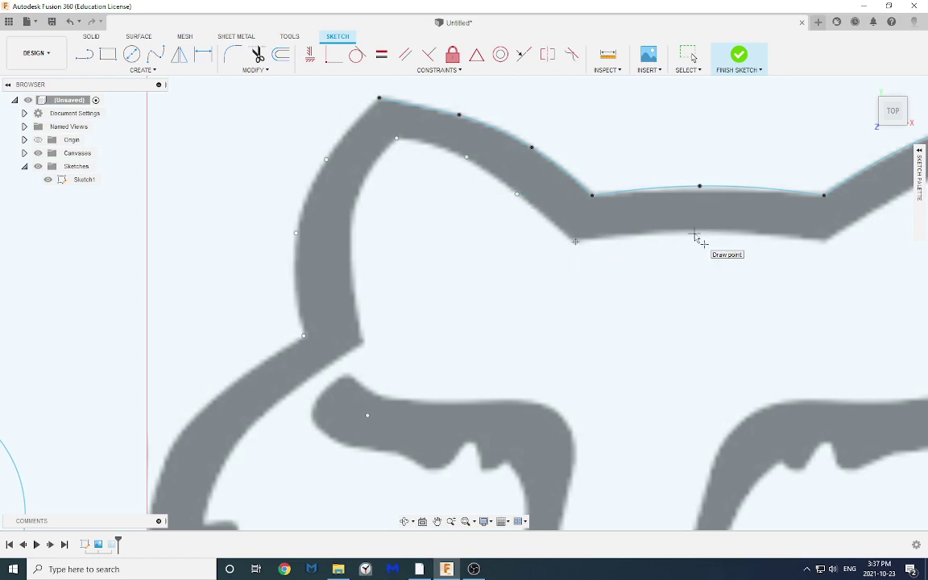
pyautogui.click(828, 242)
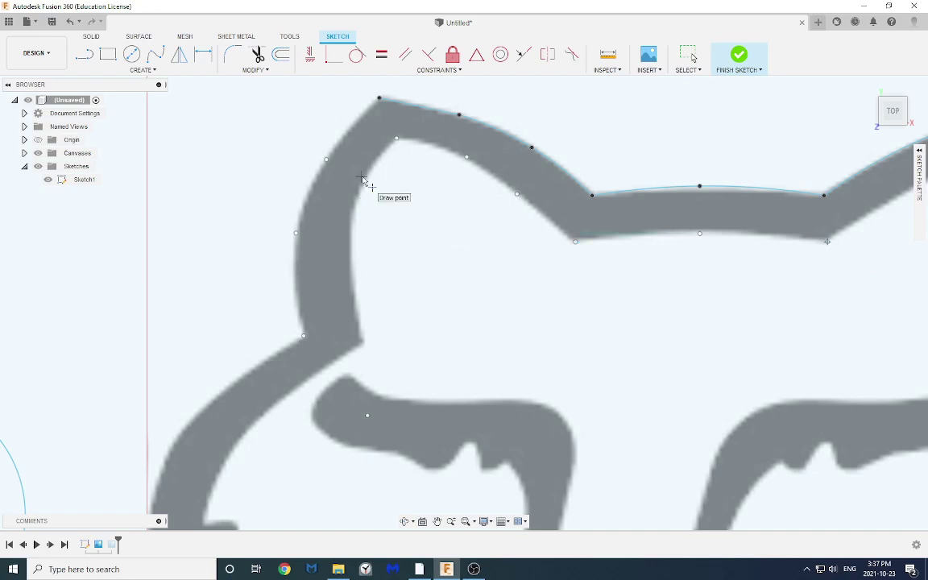
# Add more points on the ear's inner side, its inner bottom corner and inside the ear.
pyautogui.click(366, 178)
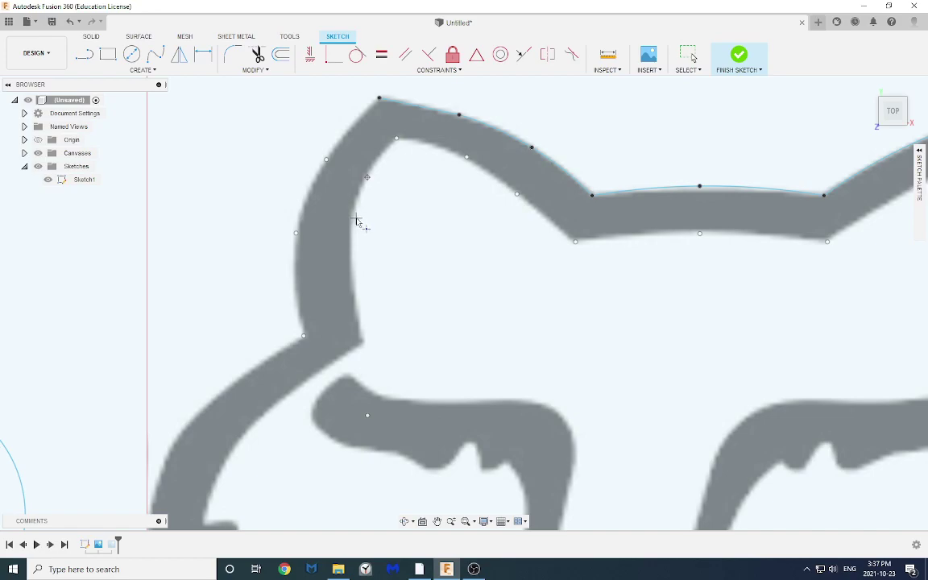
pyautogui.click(354, 218)
pyautogui.scroll(5, 360, 348)
pyautogui.click(359, 356)
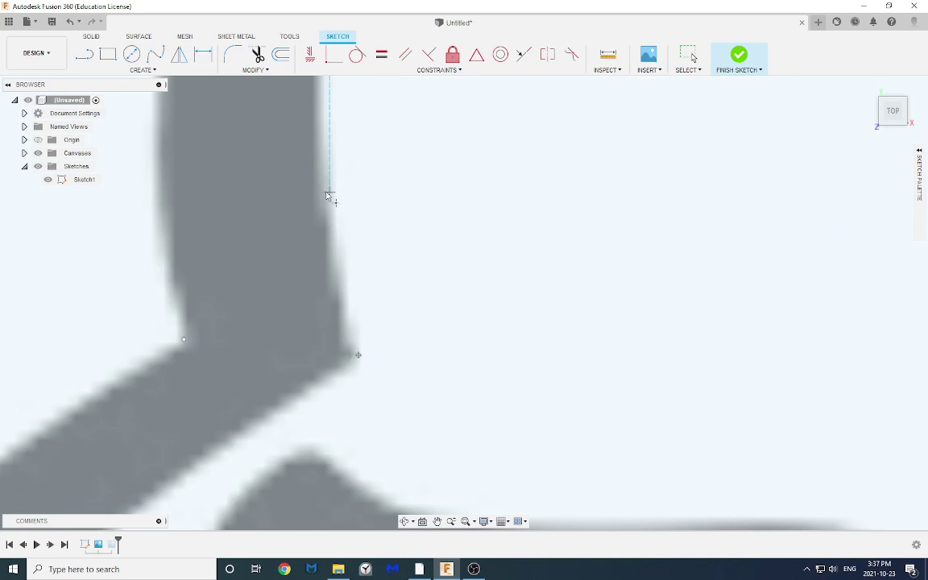
pyautogui.scroll(-5, 325, 195)
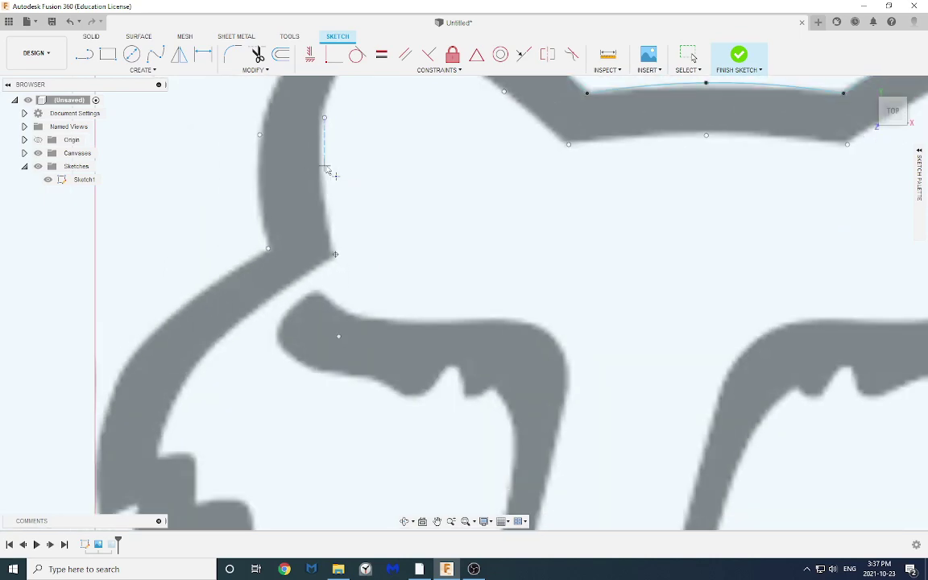
pyautogui.scroll(1, 324, 171)
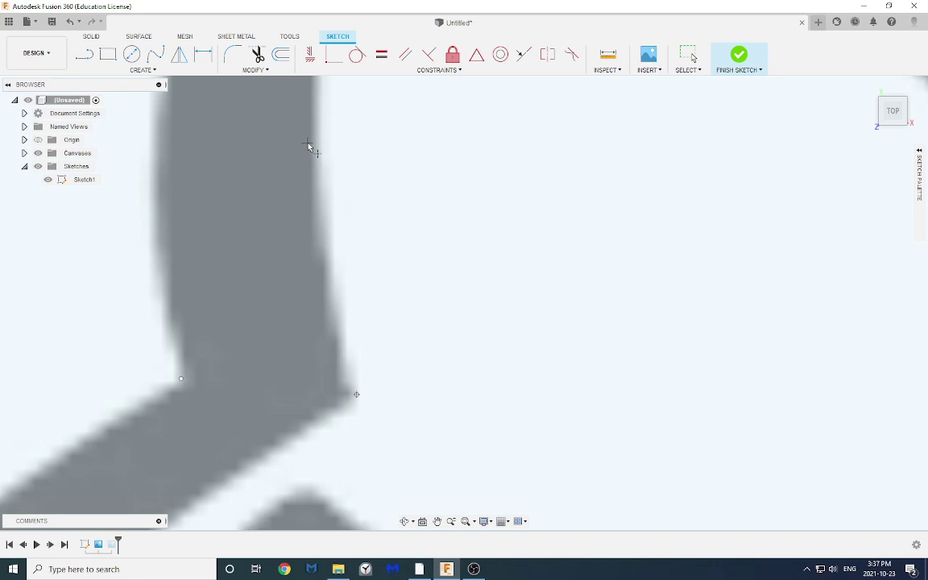
pyautogui.scroll(3, 390, 197)
pyautogui.scroll(-5, 378, 186)
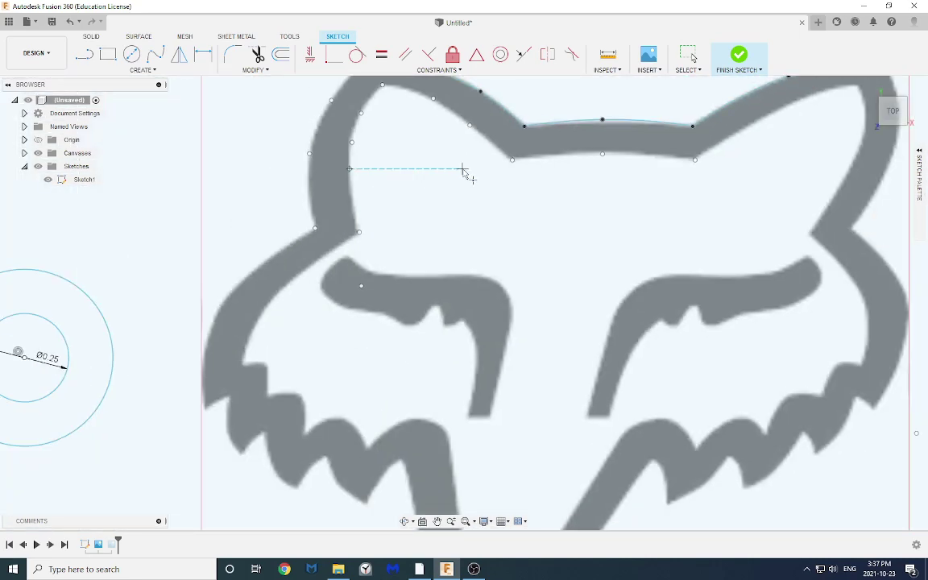
pyautogui.click(476, 217)
# Pan the view to frame both ears.
pyautogui.press('Escape')
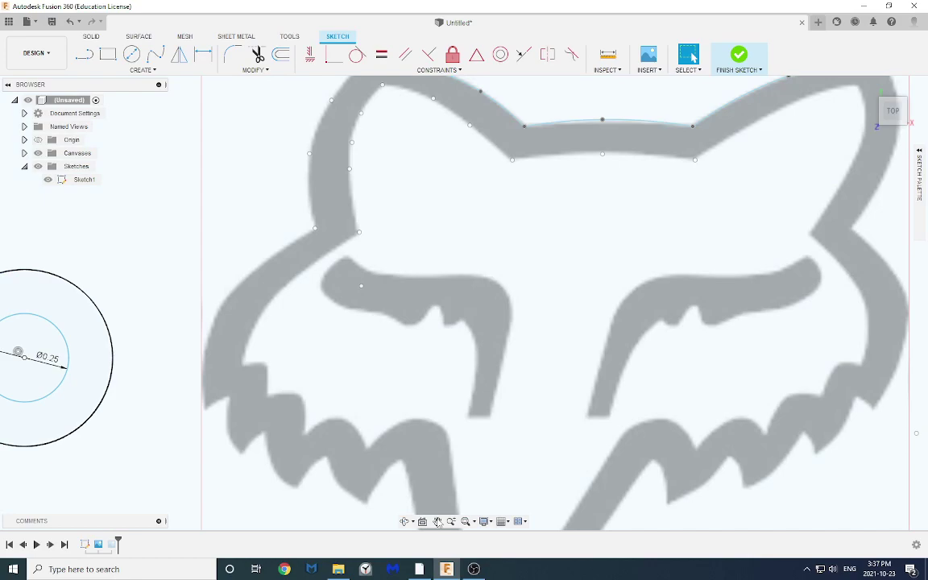
pyautogui.click(437, 520)
pyautogui.moveTo(474, 215)
pyautogui.mouseDown()
pyautogui.moveTo(489, 232)
pyautogui.moveTo(492, 312)
pyautogui.moveTo(457, 315)
pyautogui.mouseUp()
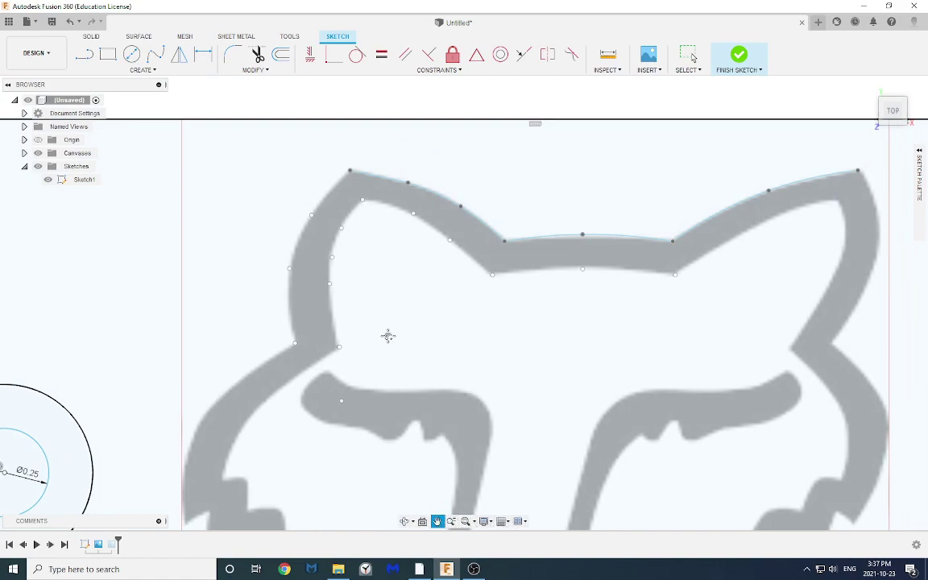
pyautogui.moveTo(433, 329)
pyautogui.mouseDown()
pyautogui.moveTo(452, 299)
pyautogui.moveTo(414, 300)
pyautogui.mouseUp()
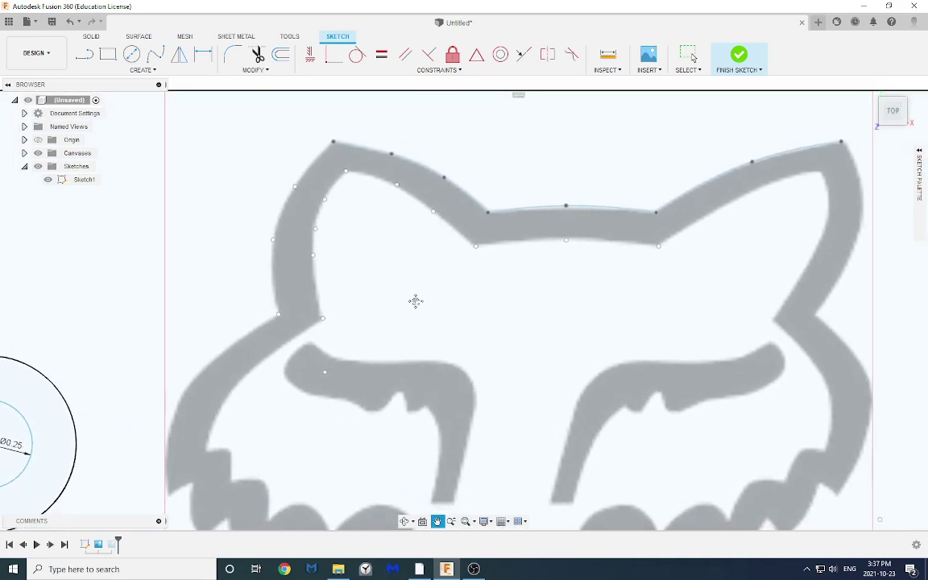
pyautogui.press('Escape')
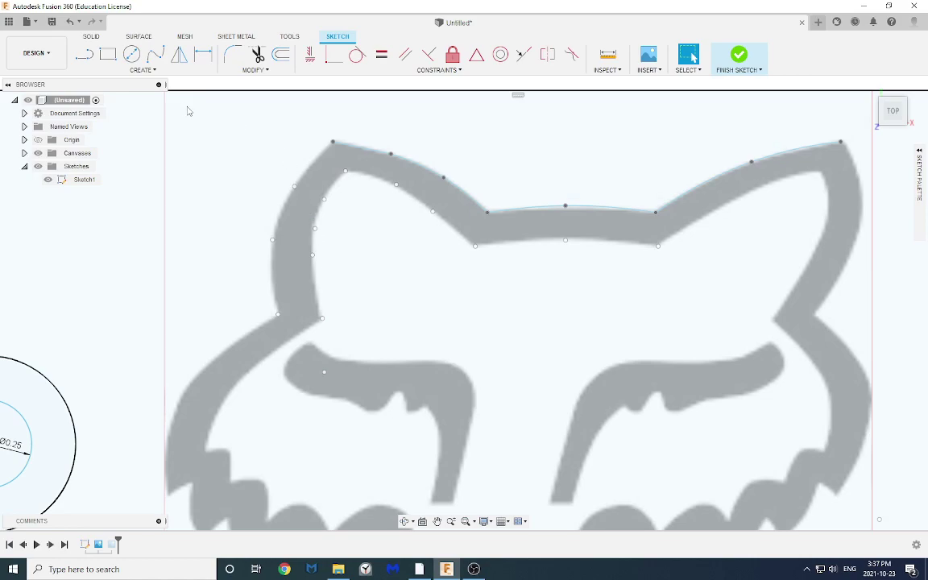
# Trace the left ear's outer curve with a 3-point arc.
pyautogui.click(142, 70)
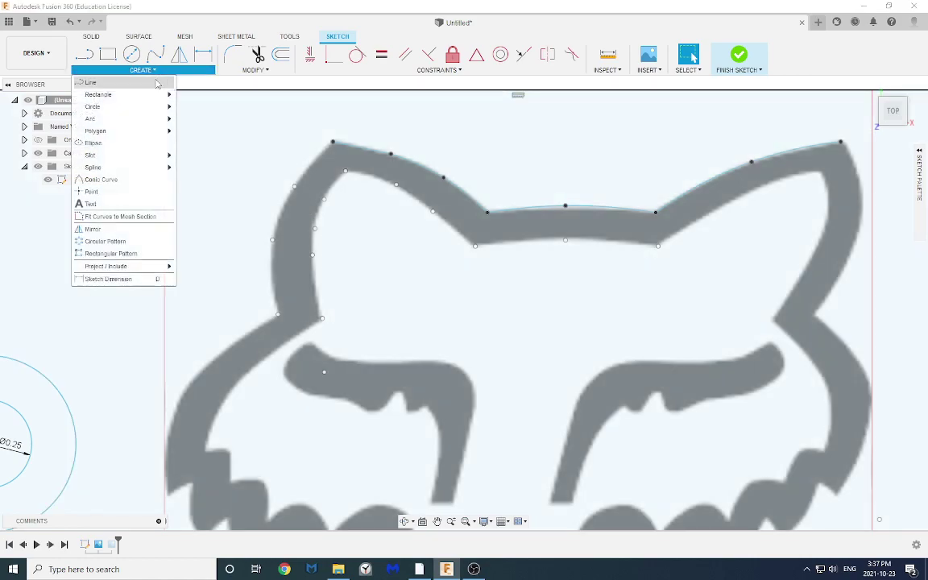
pyautogui.moveTo(93, 118)
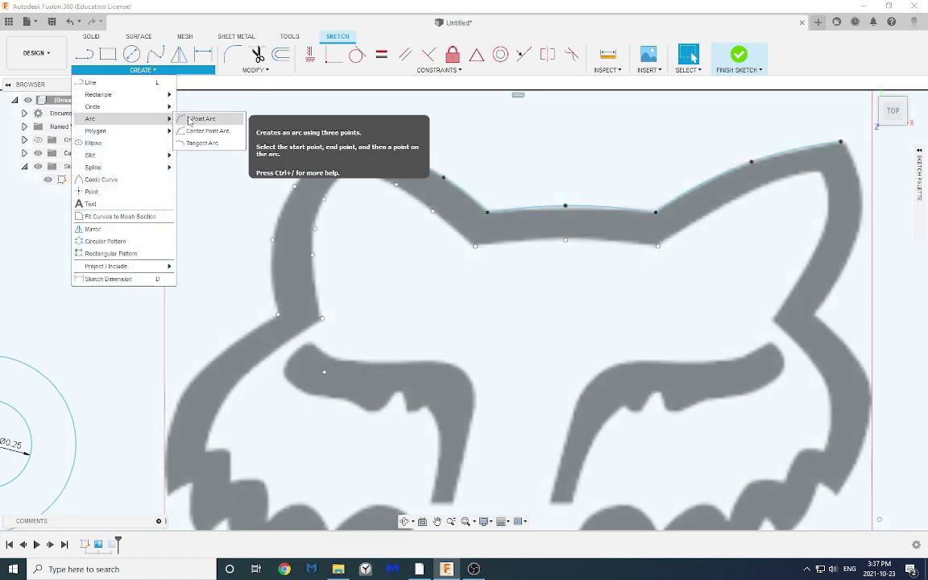
pyautogui.click(199, 118)
pyautogui.click(332, 142)
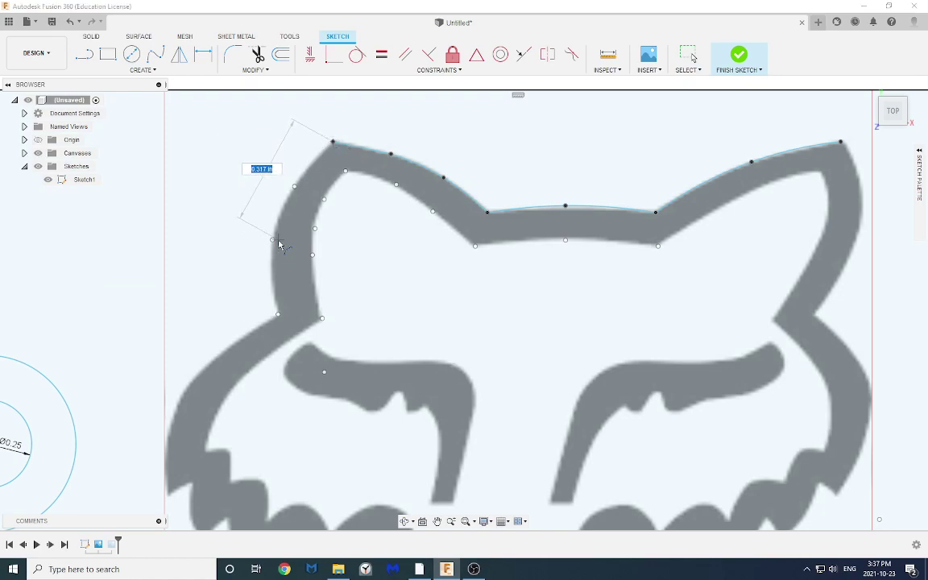
pyautogui.click(273, 241)
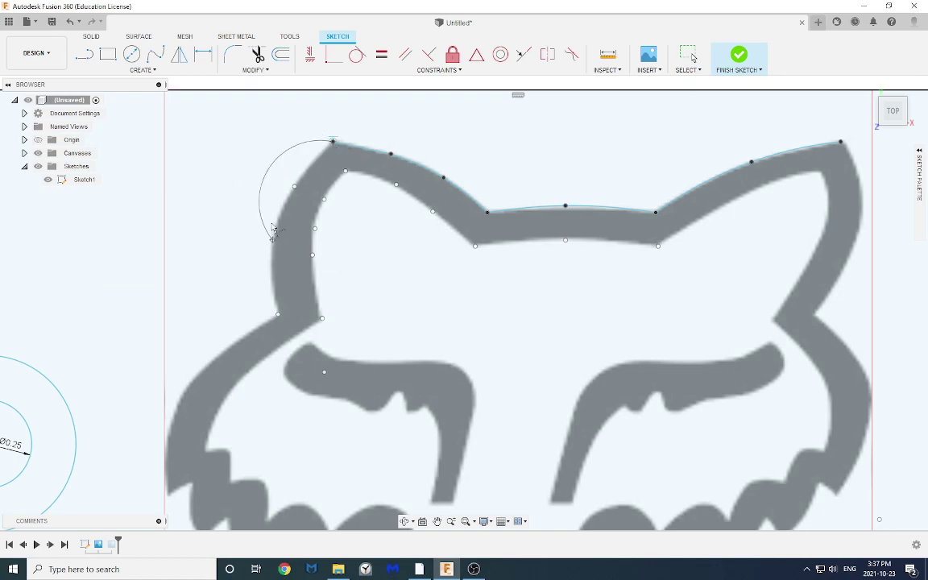
pyautogui.click(295, 187)
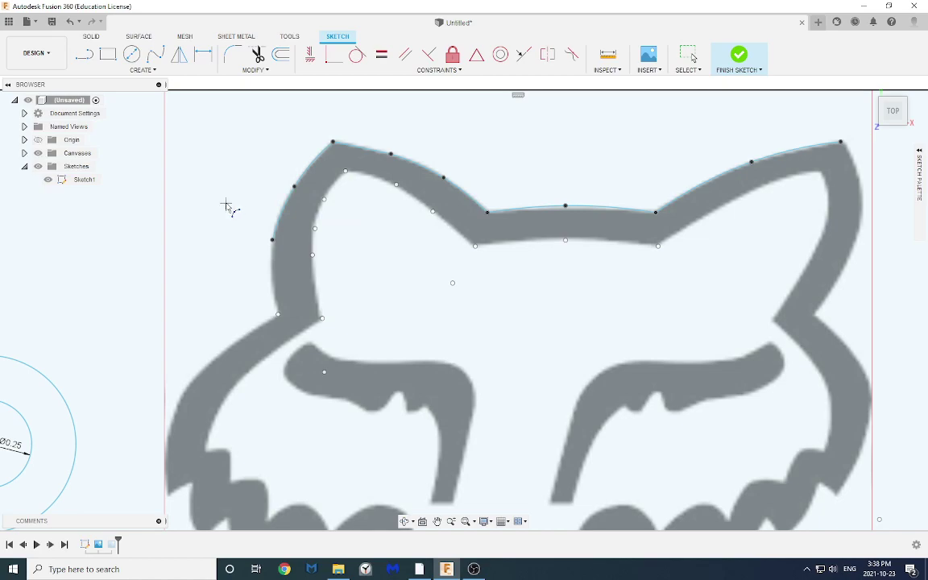
# Trace the left ear's inner edge down to its bottom corner with two arcs.
pyautogui.click(344, 172)
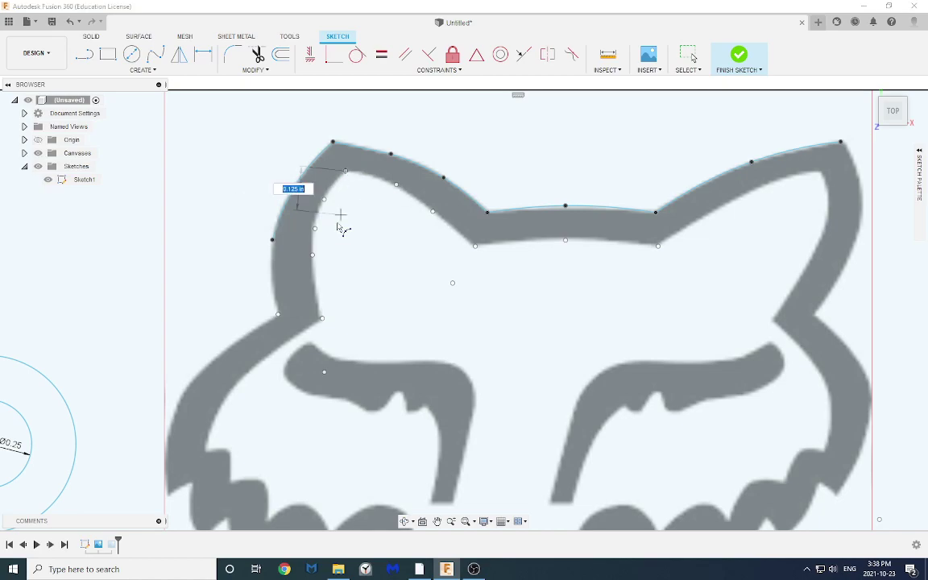
pyautogui.click(315, 228)
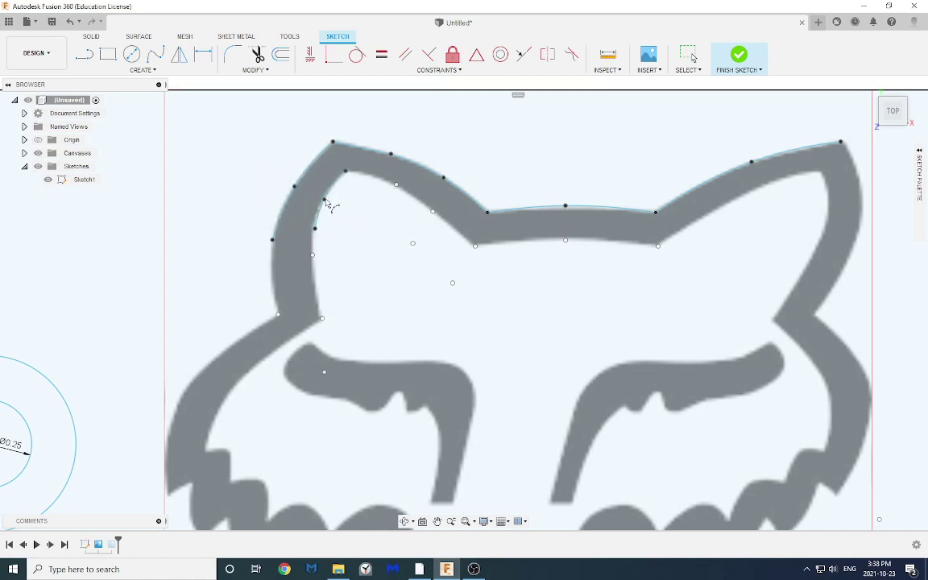
pyautogui.click(325, 208)
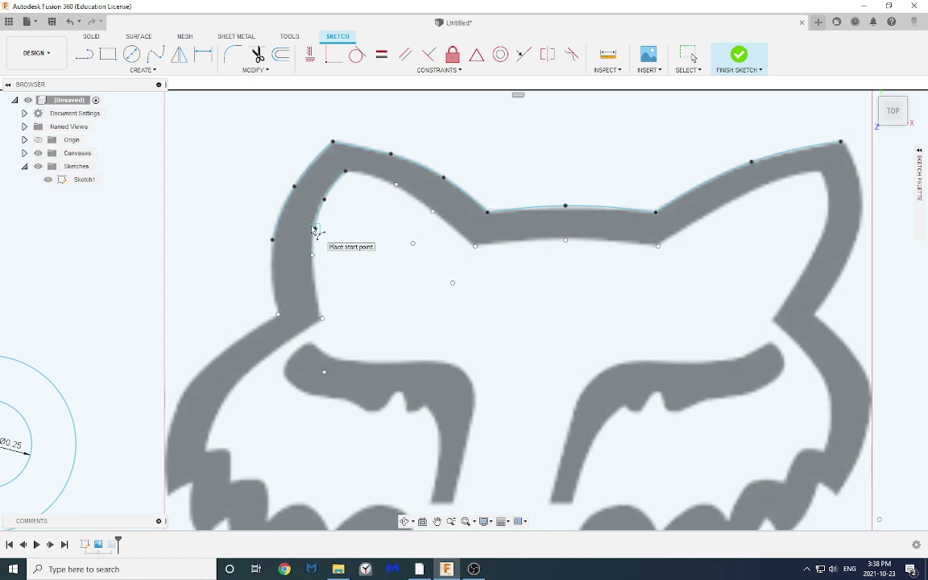
pyautogui.click(314, 229)
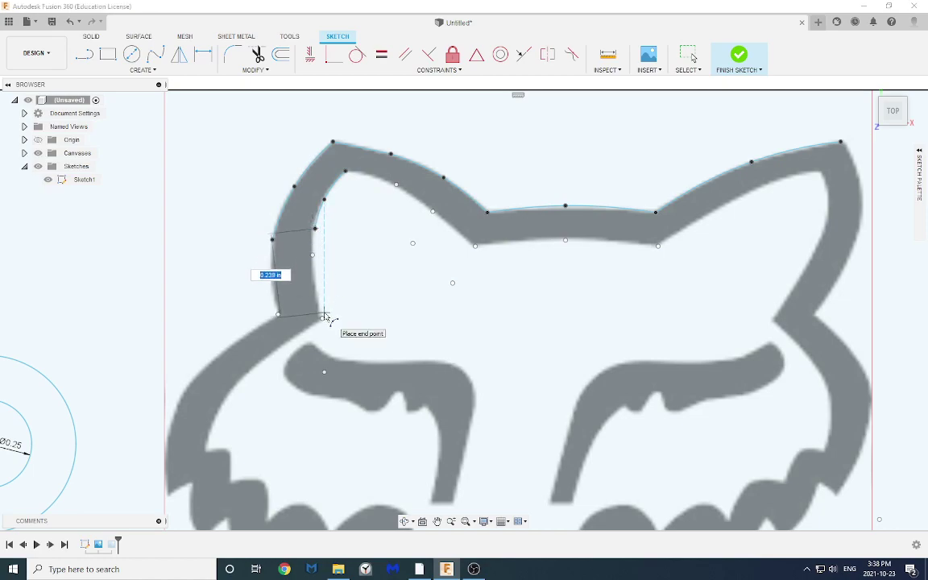
pyautogui.click(323, 317)
pyautogui.click(313, 256)
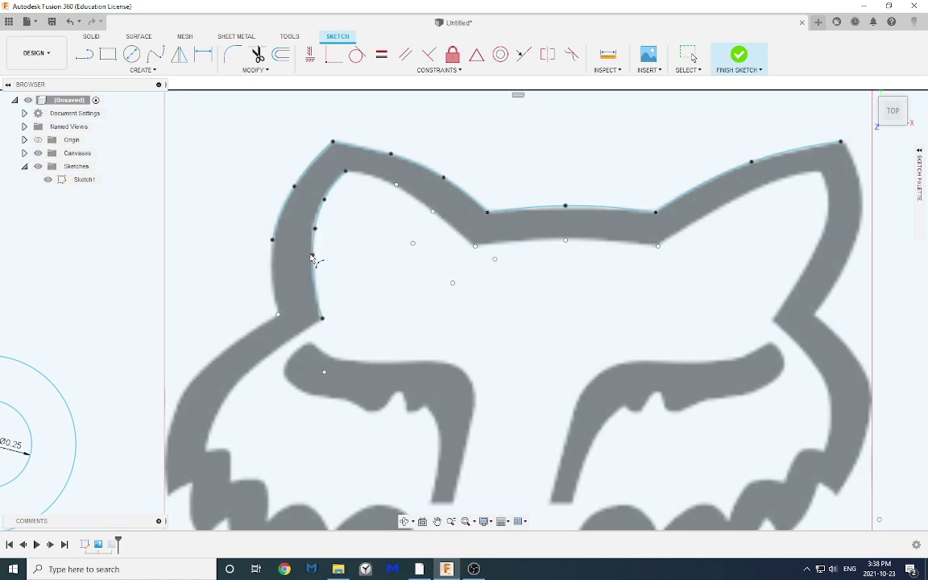
pyautogui.click(345, 171)
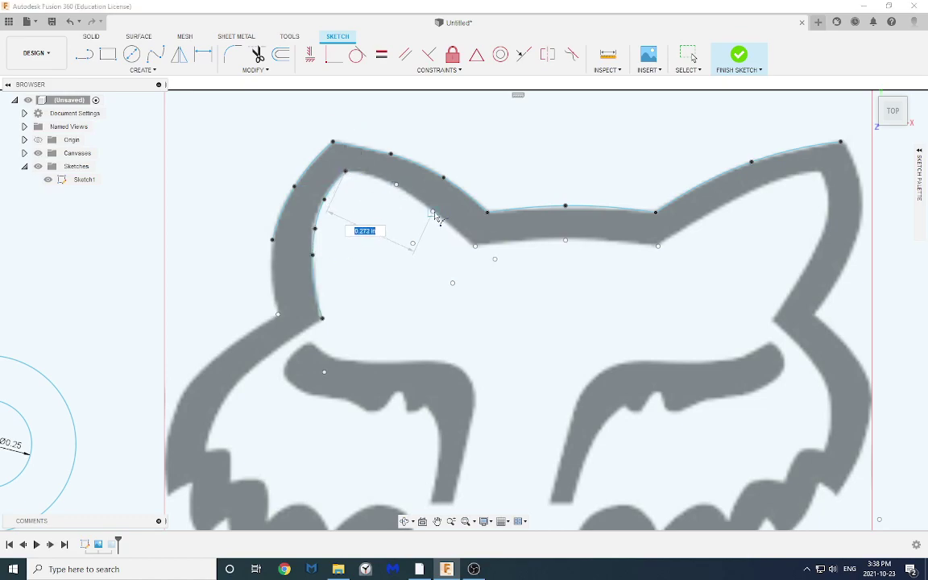
pyautogui.press('Escape')
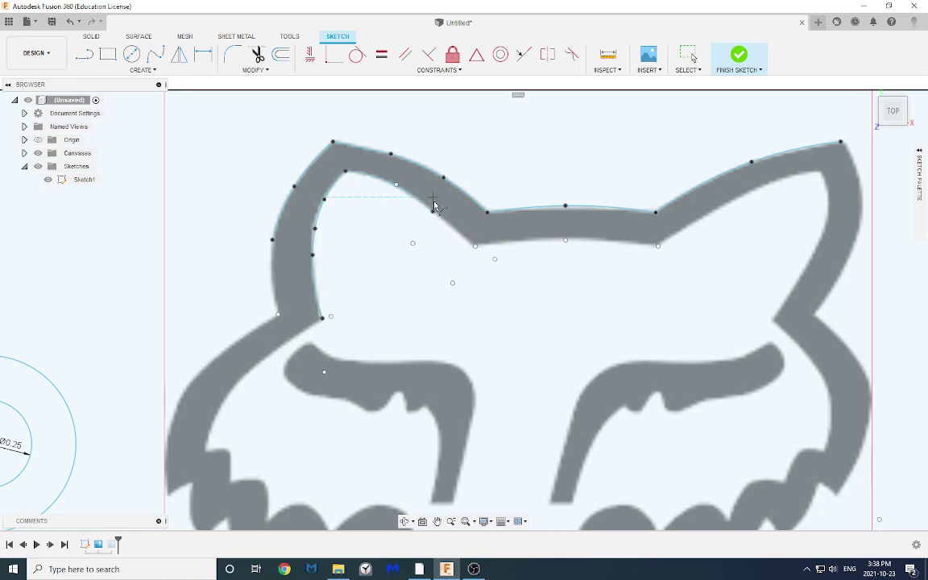
# Draw an arc from the band's lower-left to lower-right corner, bowing along its edge.
pyautogui.click(475, 245)
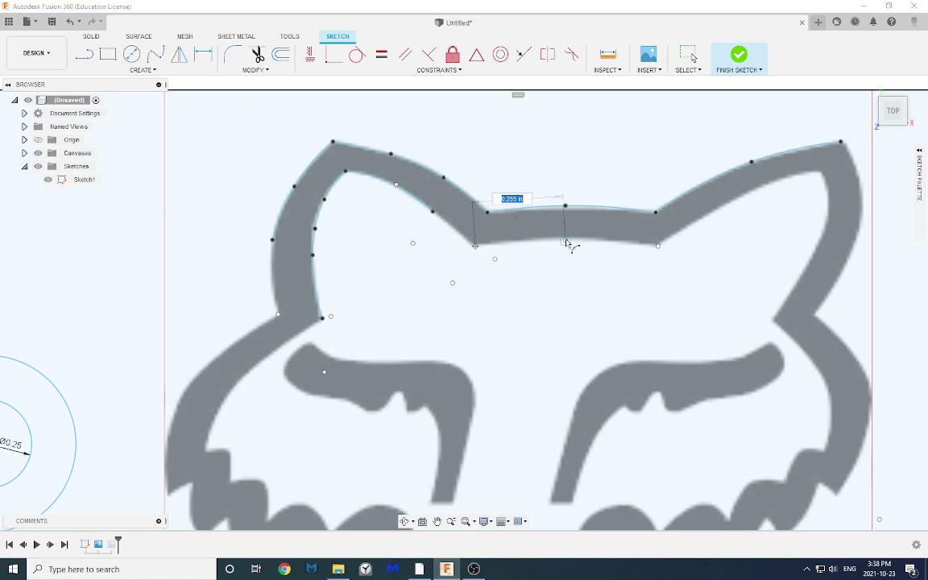
pyautogui.click(657, 246)
pyautogui.click(578, 241)
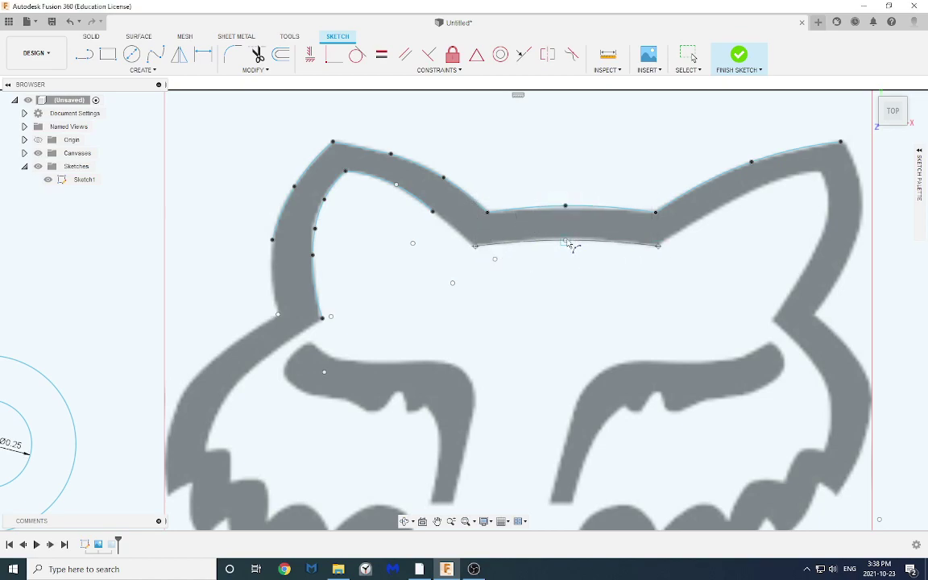
pyautogui.press('Escape')
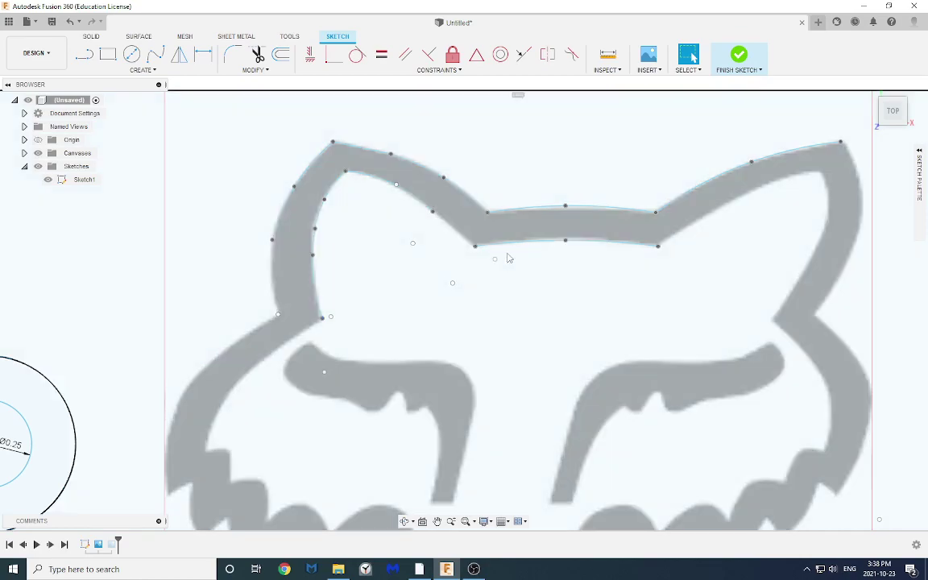
# Draw a straight line from the left ear's inner curve end down past the band's lower edge.
pyautogui.click(431, 267)
pyautogui.click(411, 243)
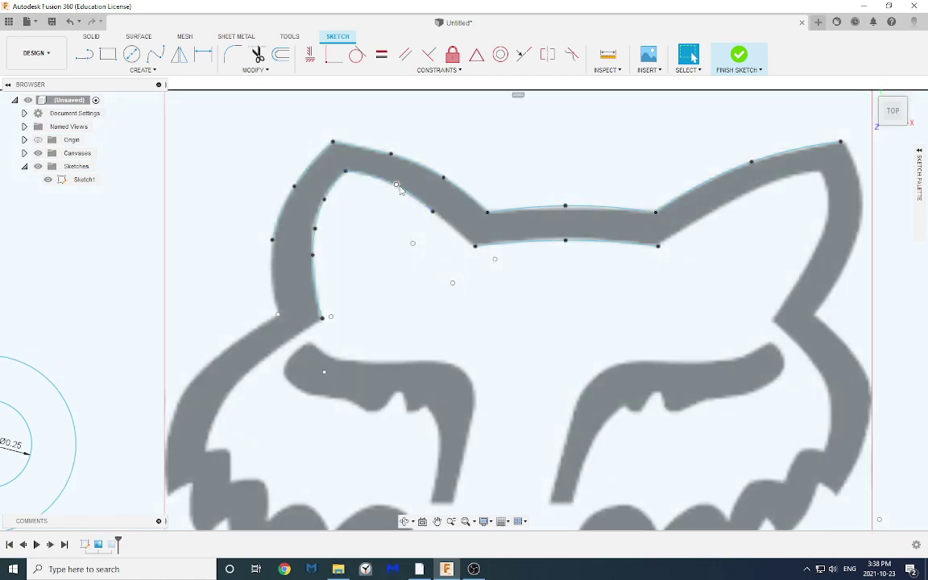
pyautogui.click(451, 260)
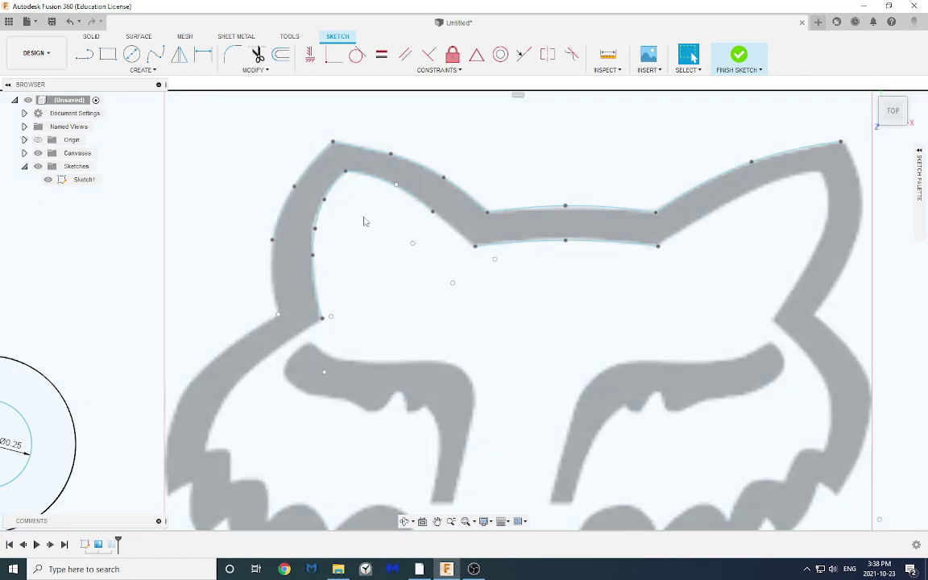
pyautogui.press('l')
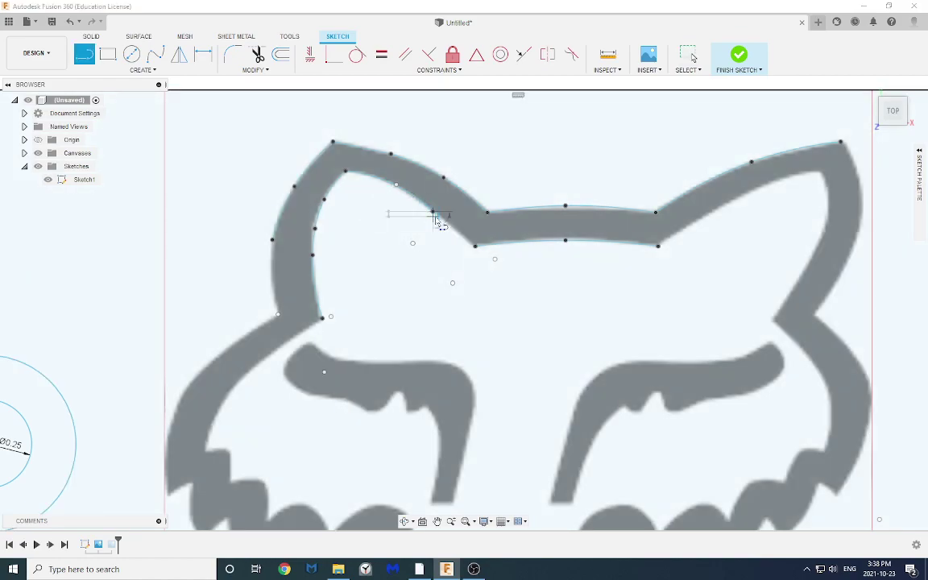
pyautogui.click(433, 213)
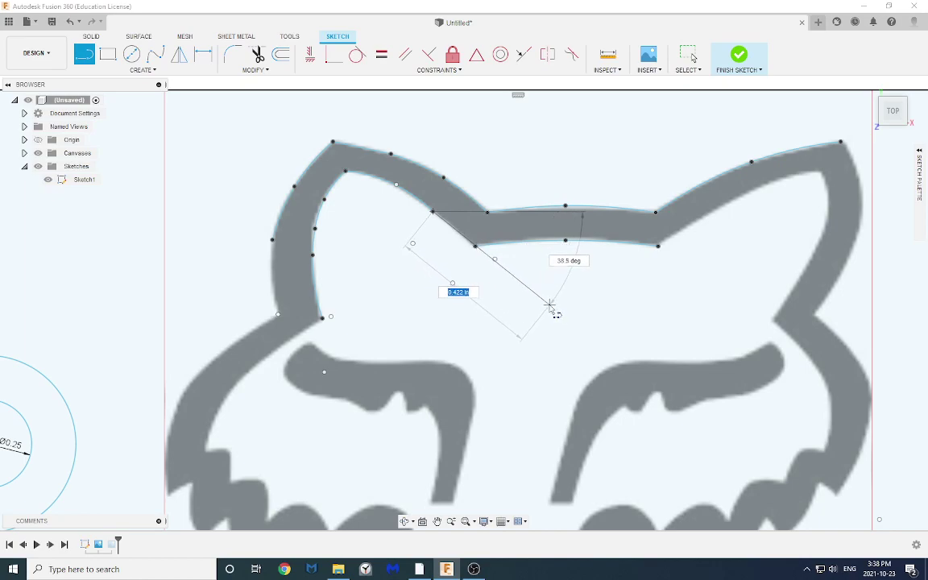
pyautogui.click(537, 277)
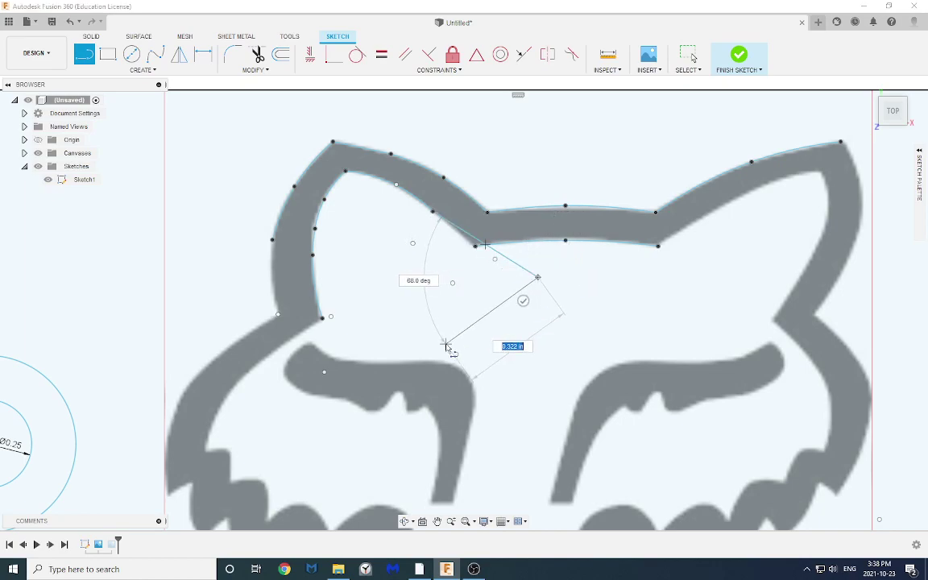
pyautogui.press('Escape')
pyautogui.scroll(5, 512, 259)
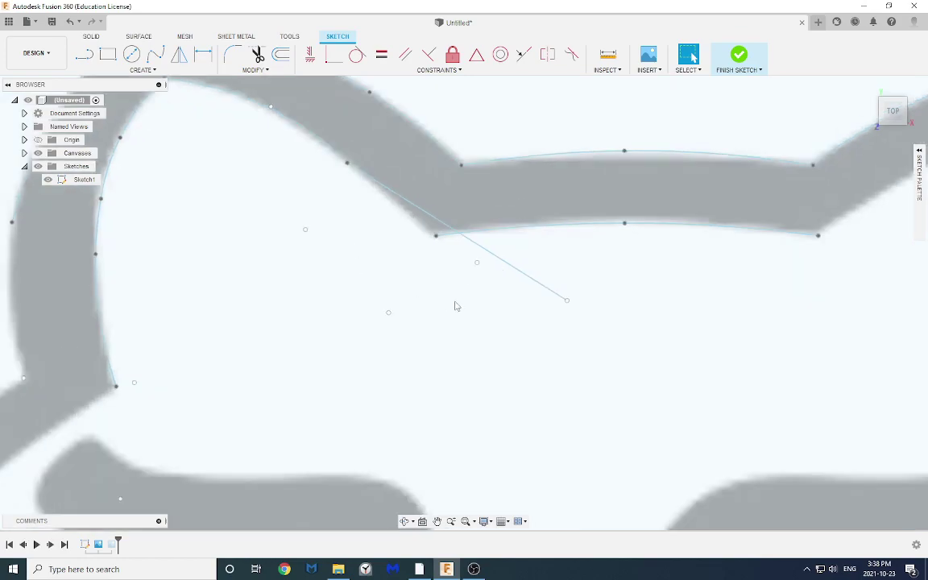
# Trim the diagonal line's overhang below the band and the short stub at the arc's left end.
pyautogui.click(482, 253)
pyautogui.click(426, 265)
pyautogui.click(257, 55)
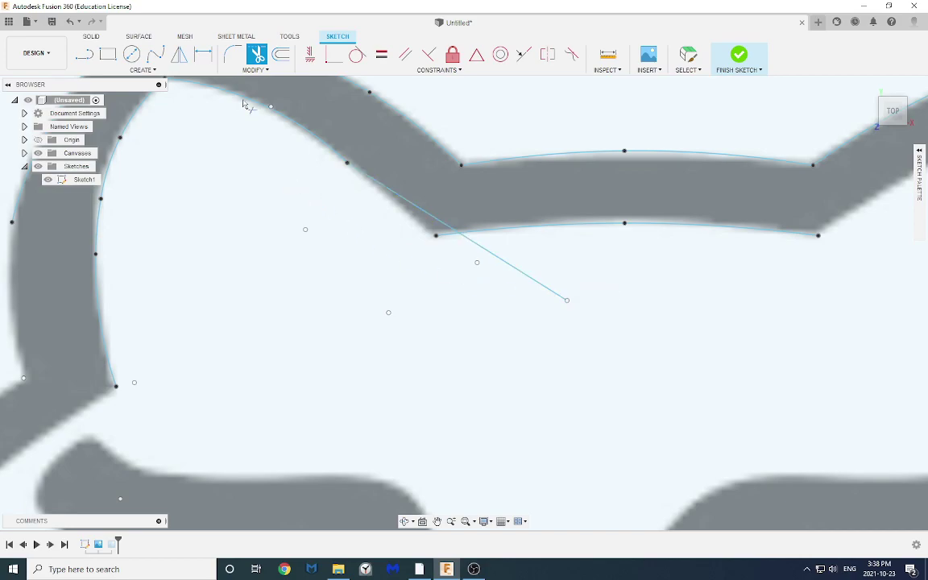
pyautogui.click(523, 273)
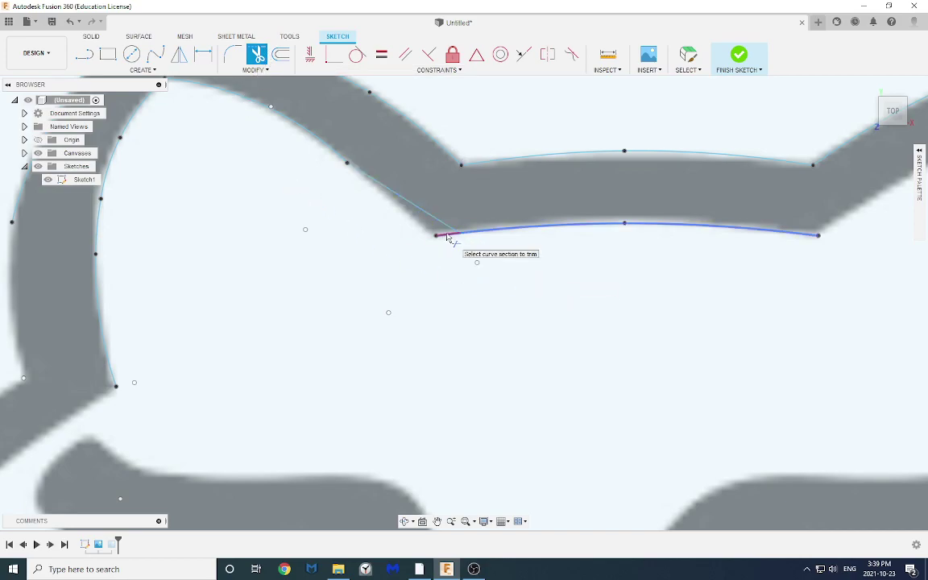
pyautogui.click(447, 237)
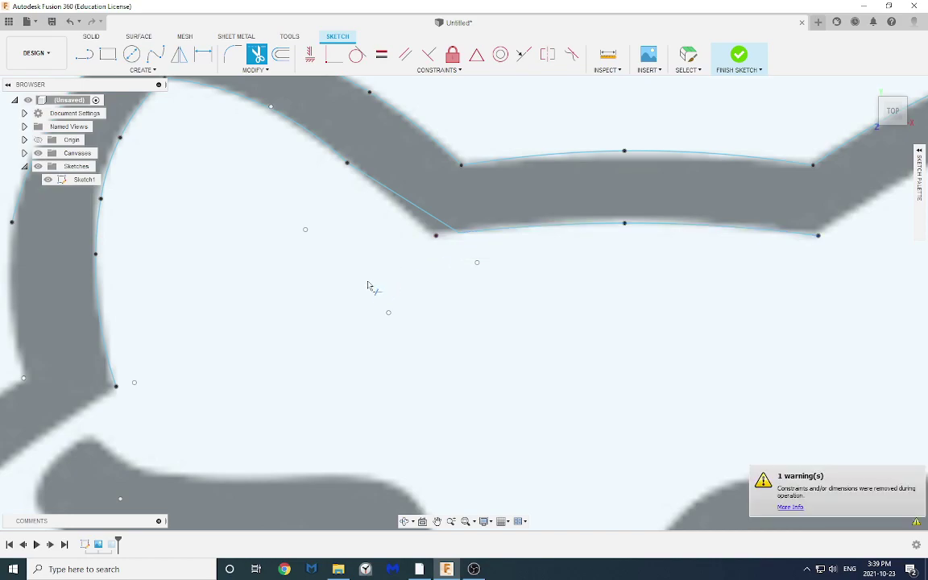
# Trim the diagonal line's remaining piece, then undo that trim.
pyautogui.click(412, 206)
pyautogui.press('Escape')
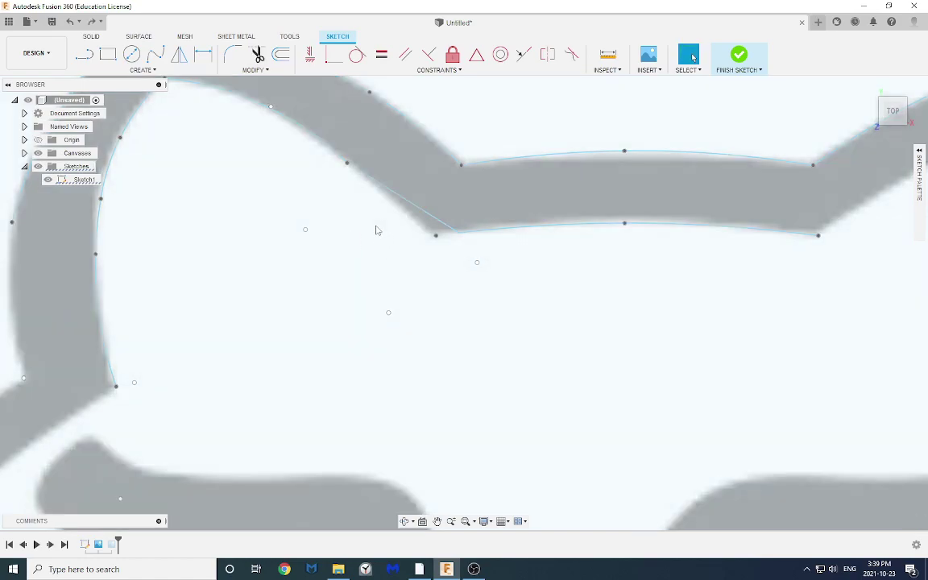
pyautogui.hotkey('ctrl', 'z')
pyautogui.hotkey('ctrl', 'z')
pyautogui.hotkey('ctrl', 'z')
# Draw a straight line from the ear curve's end to the band's lower-left corner.
pyautogui.press('l')
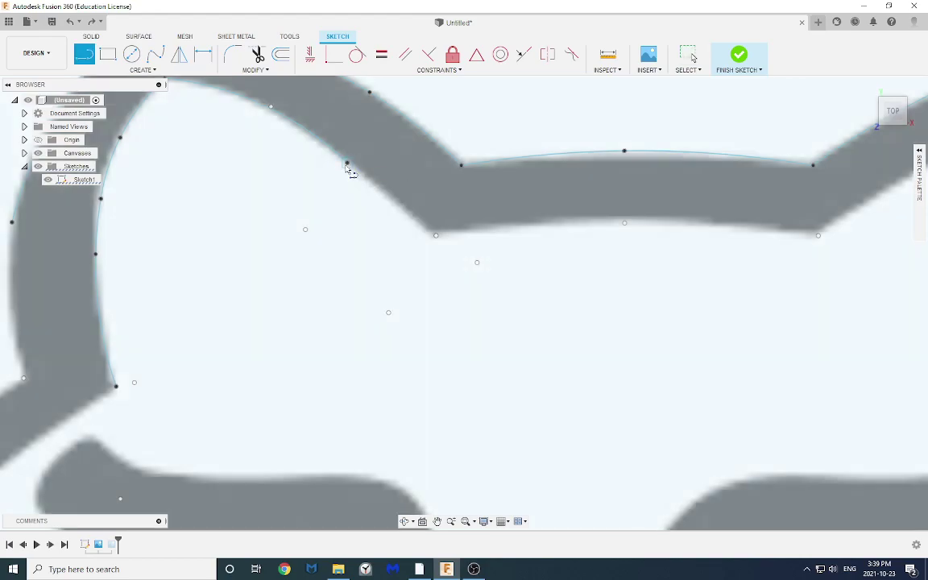
pyautogui.click(346, 162)
pyautogui.click(435, 234)
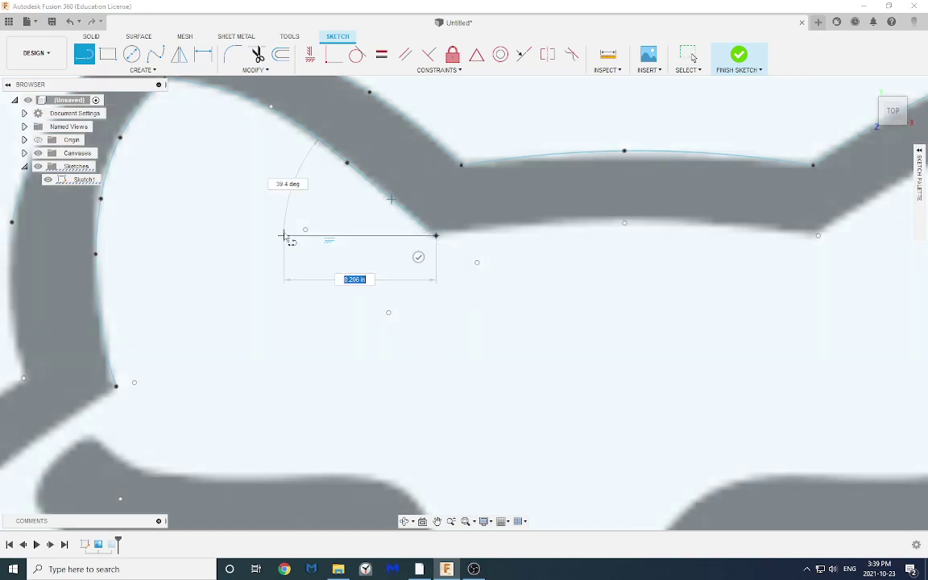
pyautogui.write('1')
pyautogui.press('BackSpace')
pyautogui.press('Escape')
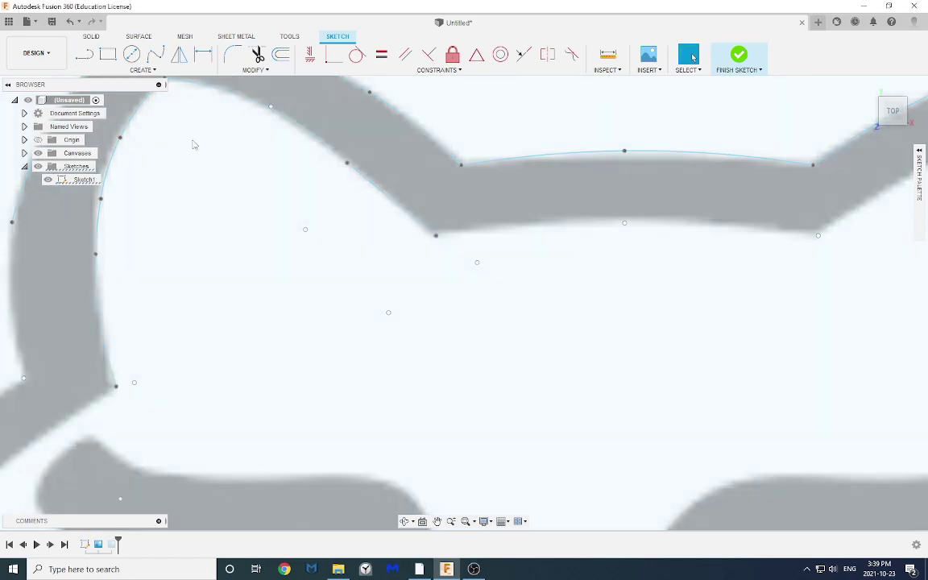
pyautogui.click(145, 70)
# Draw a 3-point arc from the band's lower-left to lower-right corner, bowing along its lower edge.
pyautogui.moveTo(127, 117)
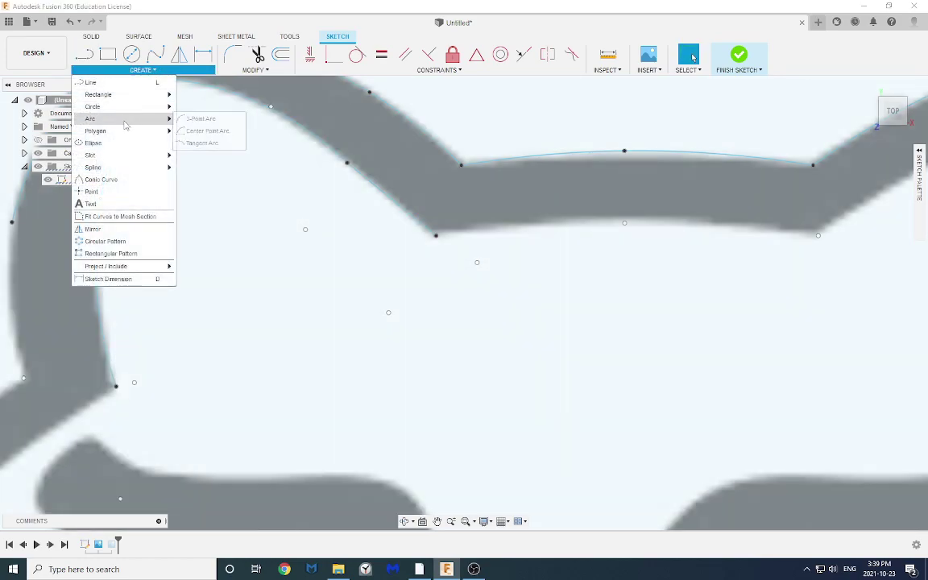
pyautogui.click(196, 119)
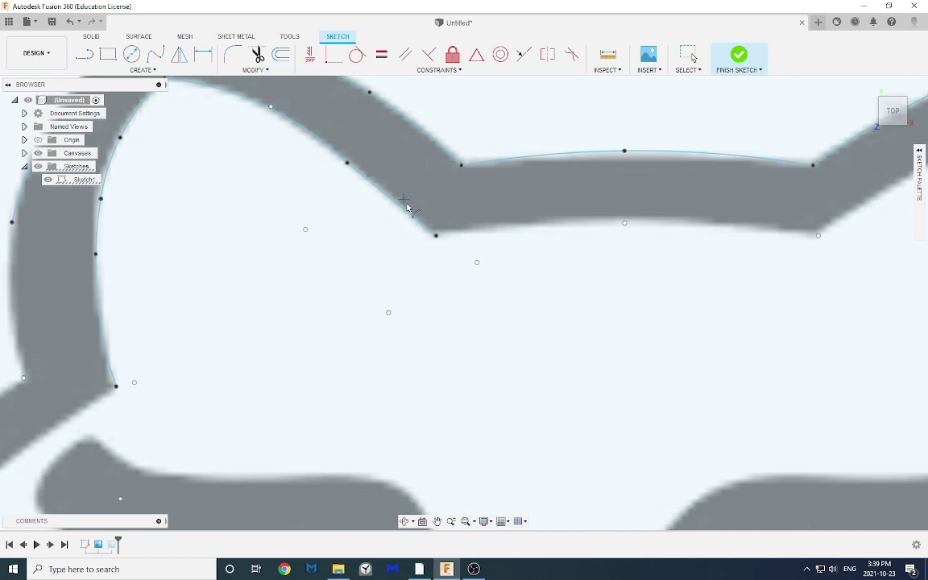
pyautogui.click(436, 236)
pyautogui.press('Escape')
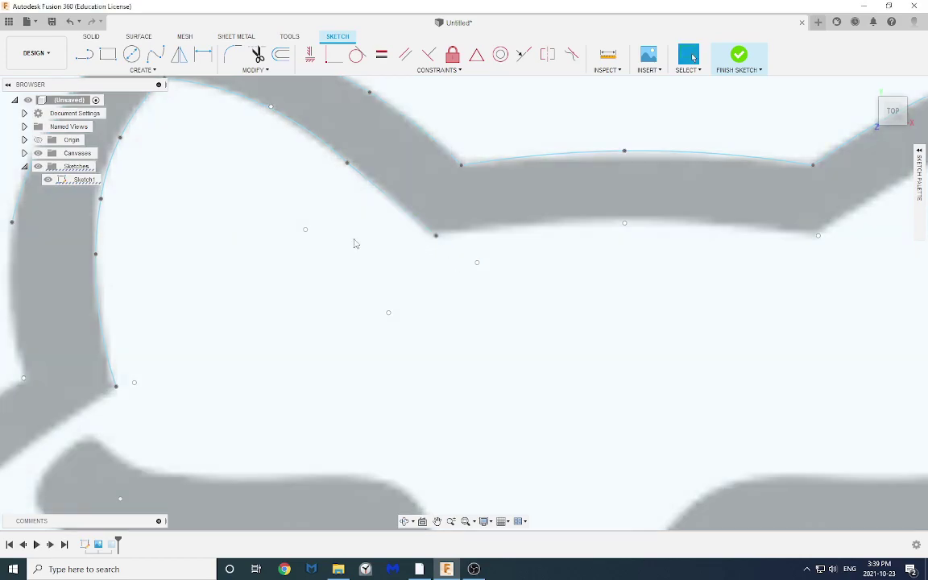
pyautogui.click(143, 70)
pyautogui.moveTo(145, 128)
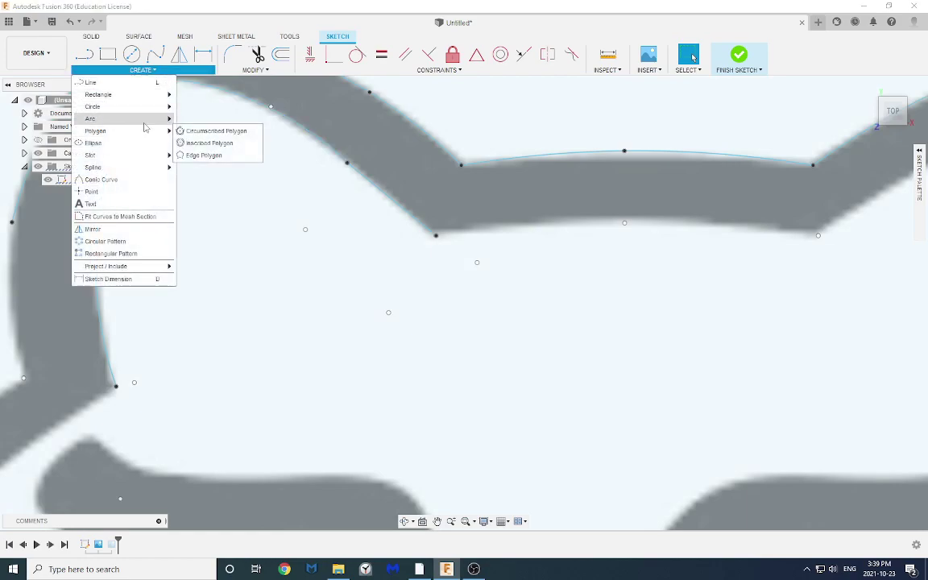
pyautogui.click(205, 119)
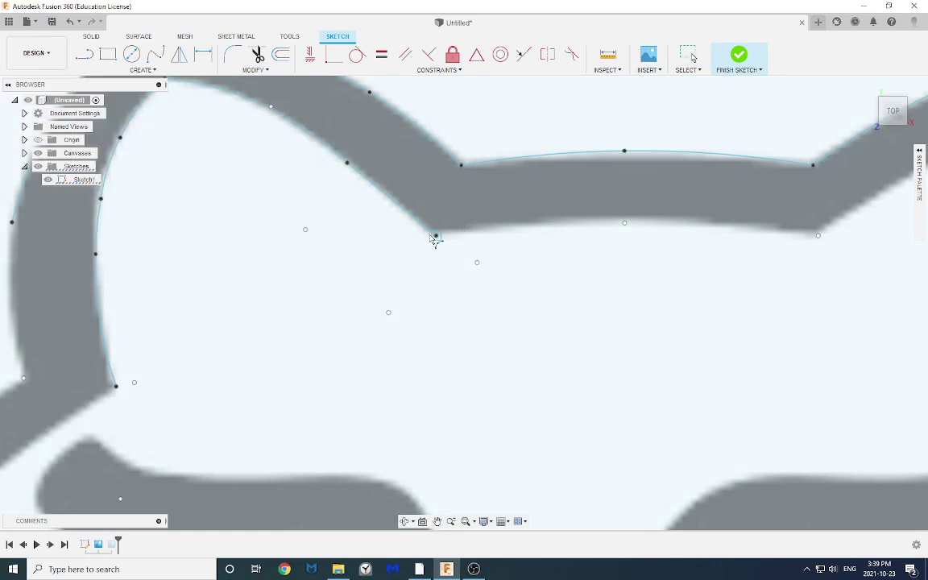
pyautogui.click(435, 235)
pyautogui.click(818, 235)
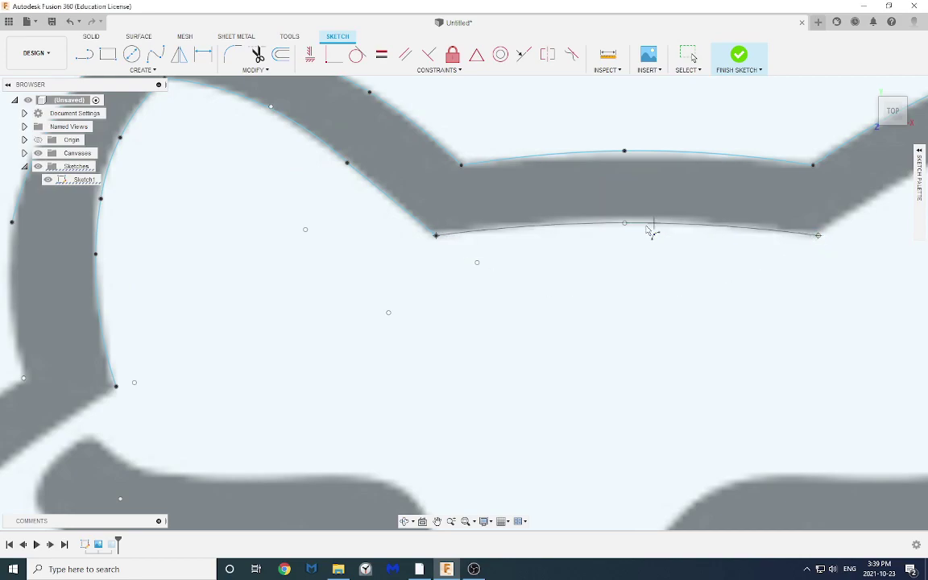
pyautogui.click(626, 224)
pyautogui.scroll(3, 574, 271)
pyautogui.scroll(-3, 550, 253)
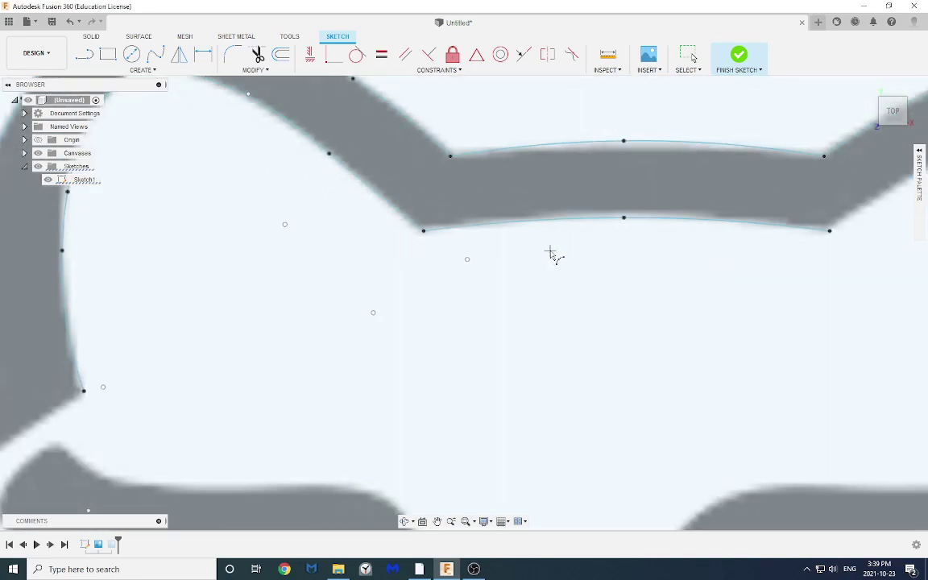
pyautogui.scroll(-4, 550, 252)
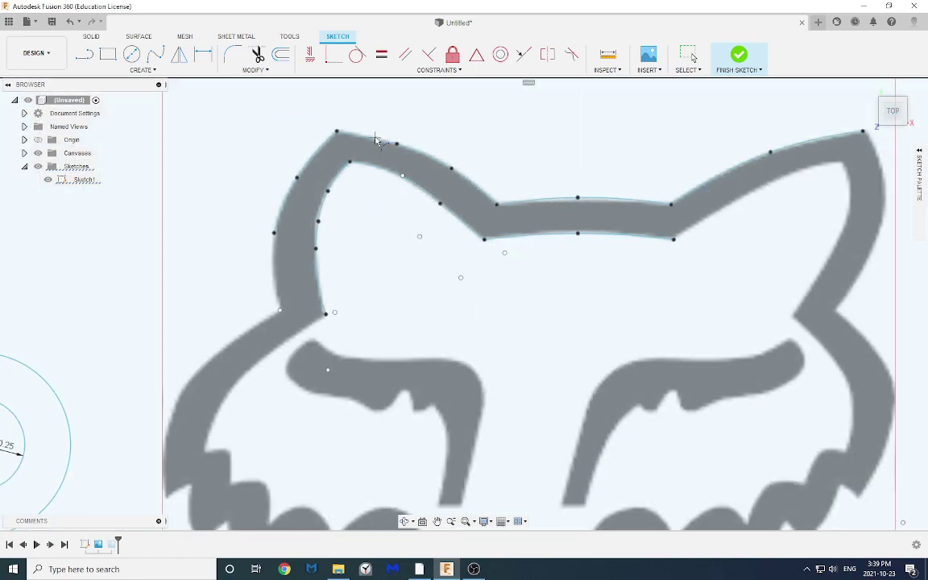
pyautogui.press('Escape')
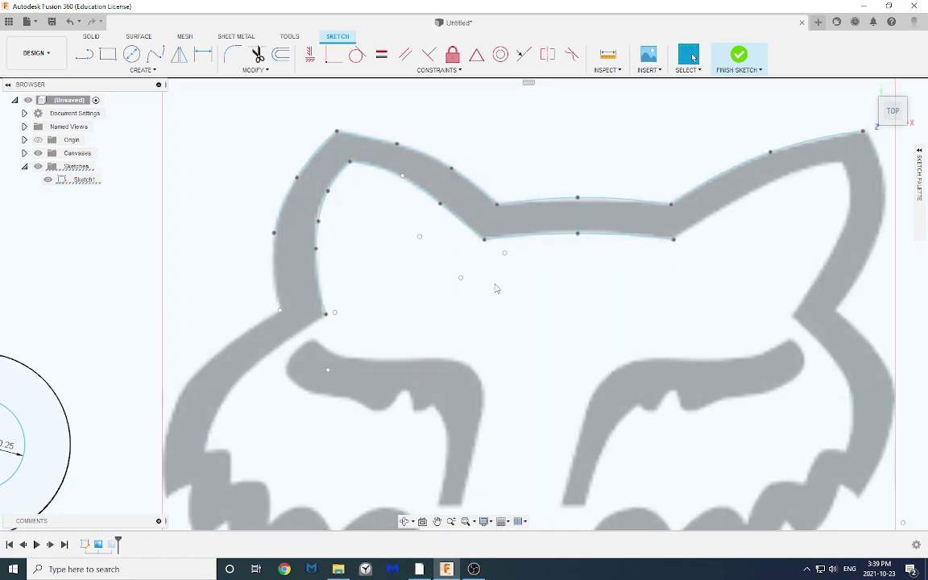
pyautogui.scroll(-3, 494, 268)
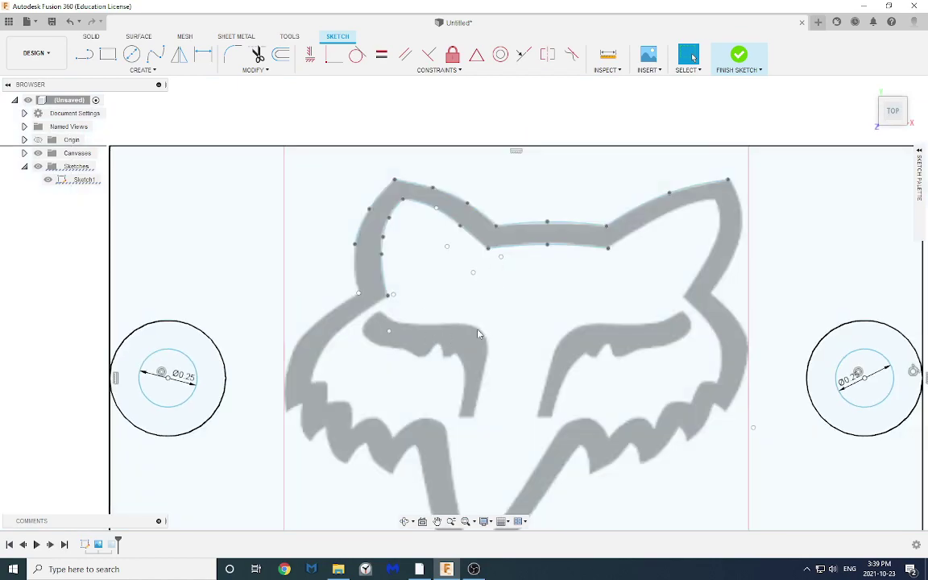